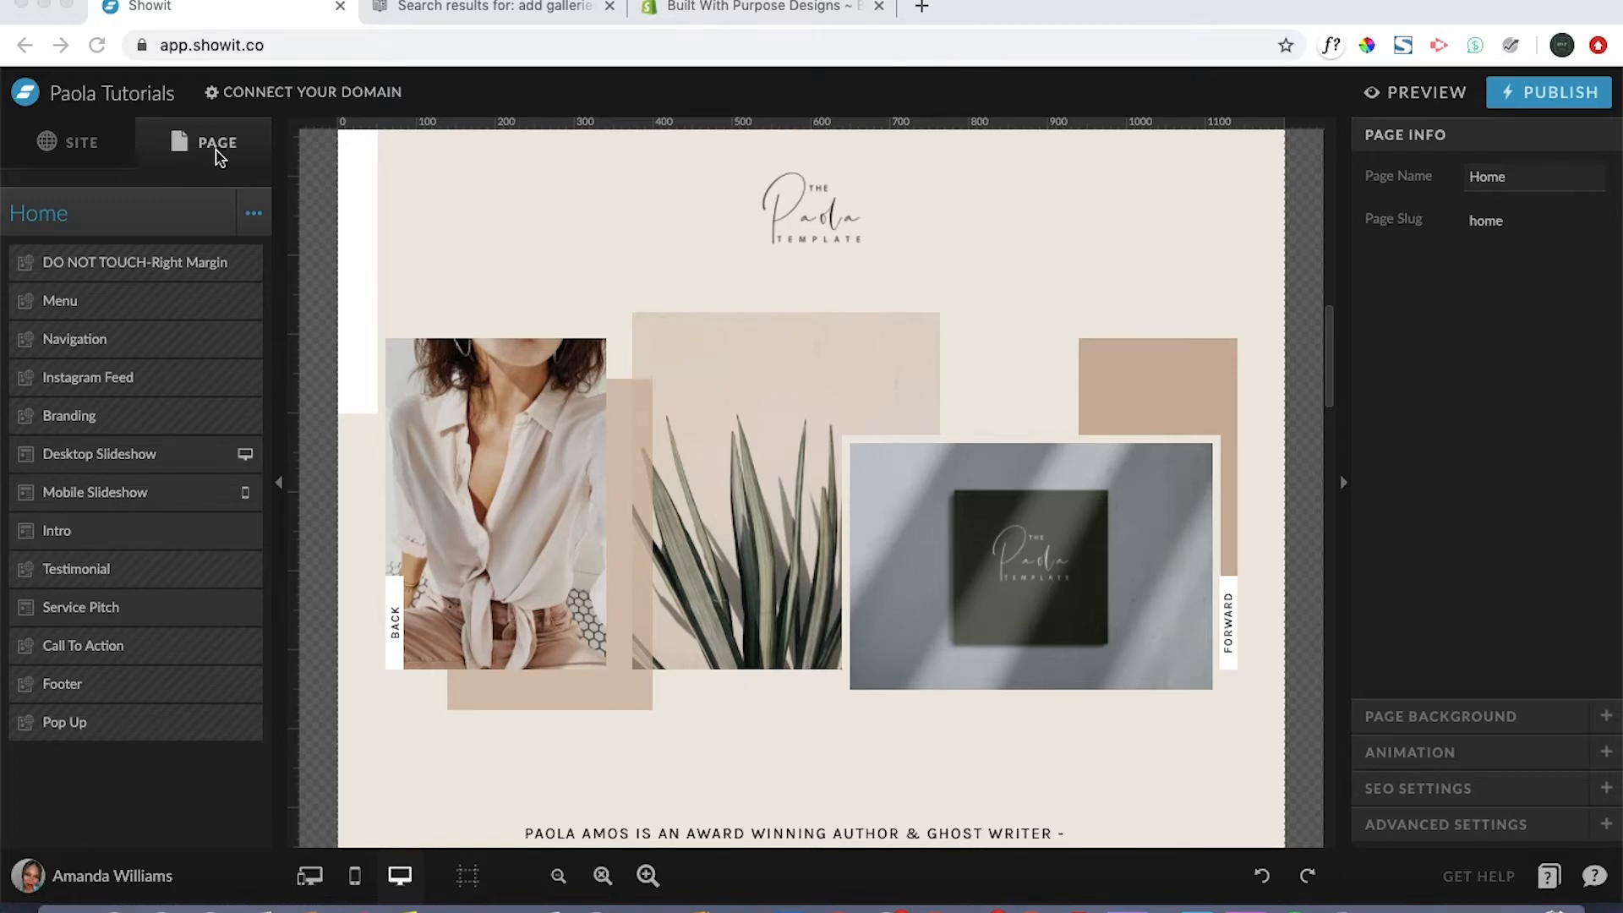
Open the Desktop Slideshow canvas on the Home page to reach its elements and slide views
left_click(460, 441)
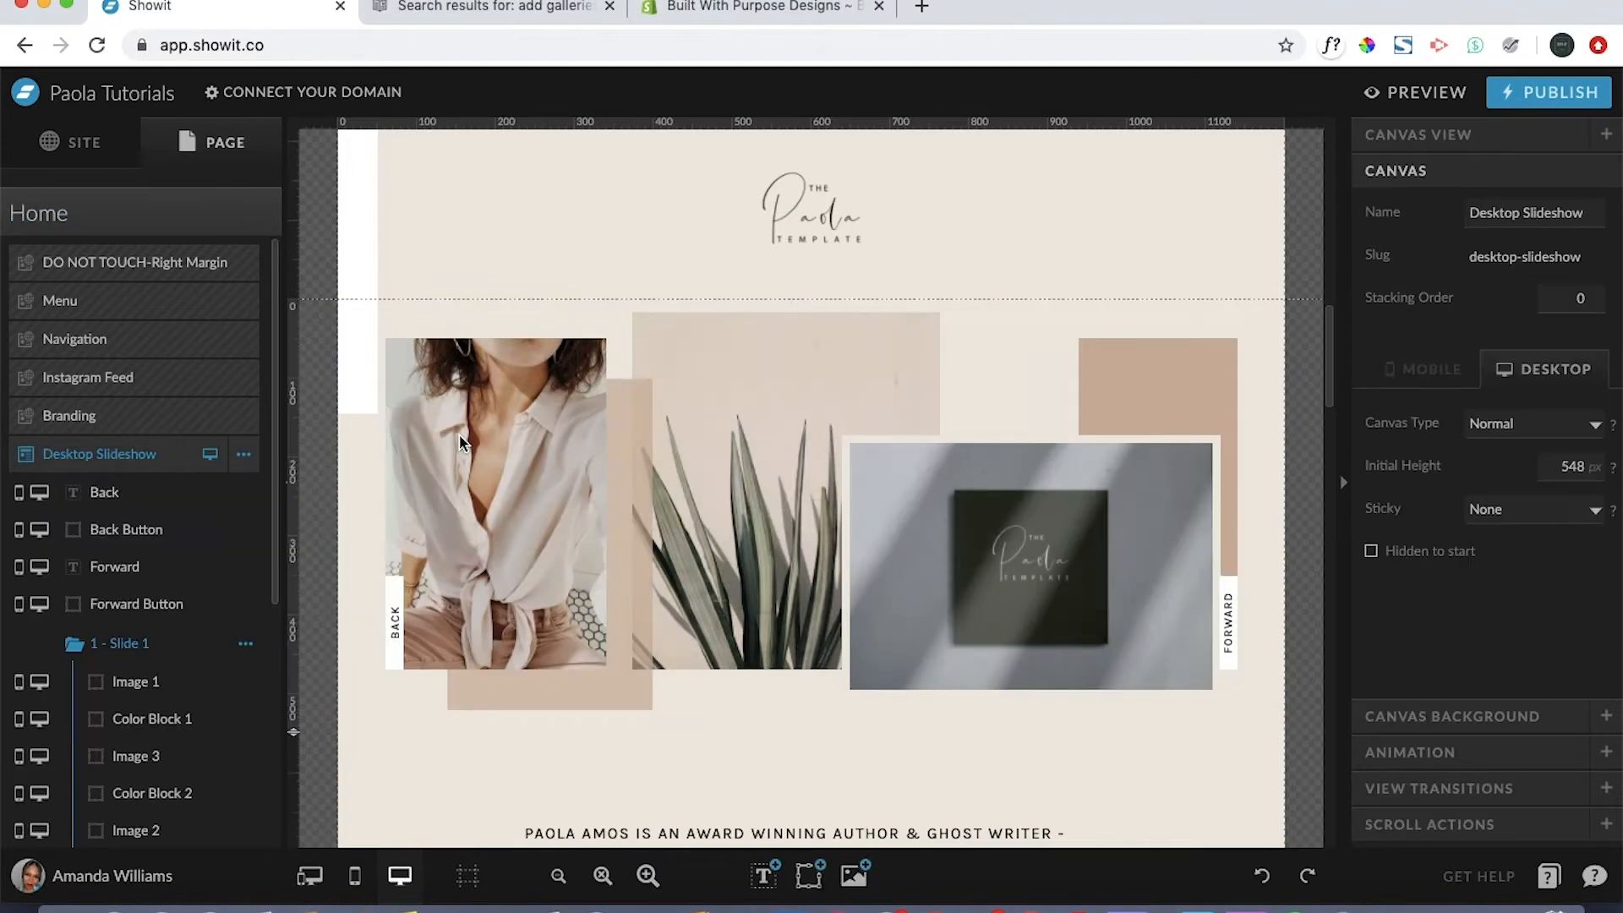
scroll(169, 469, "down", 1)
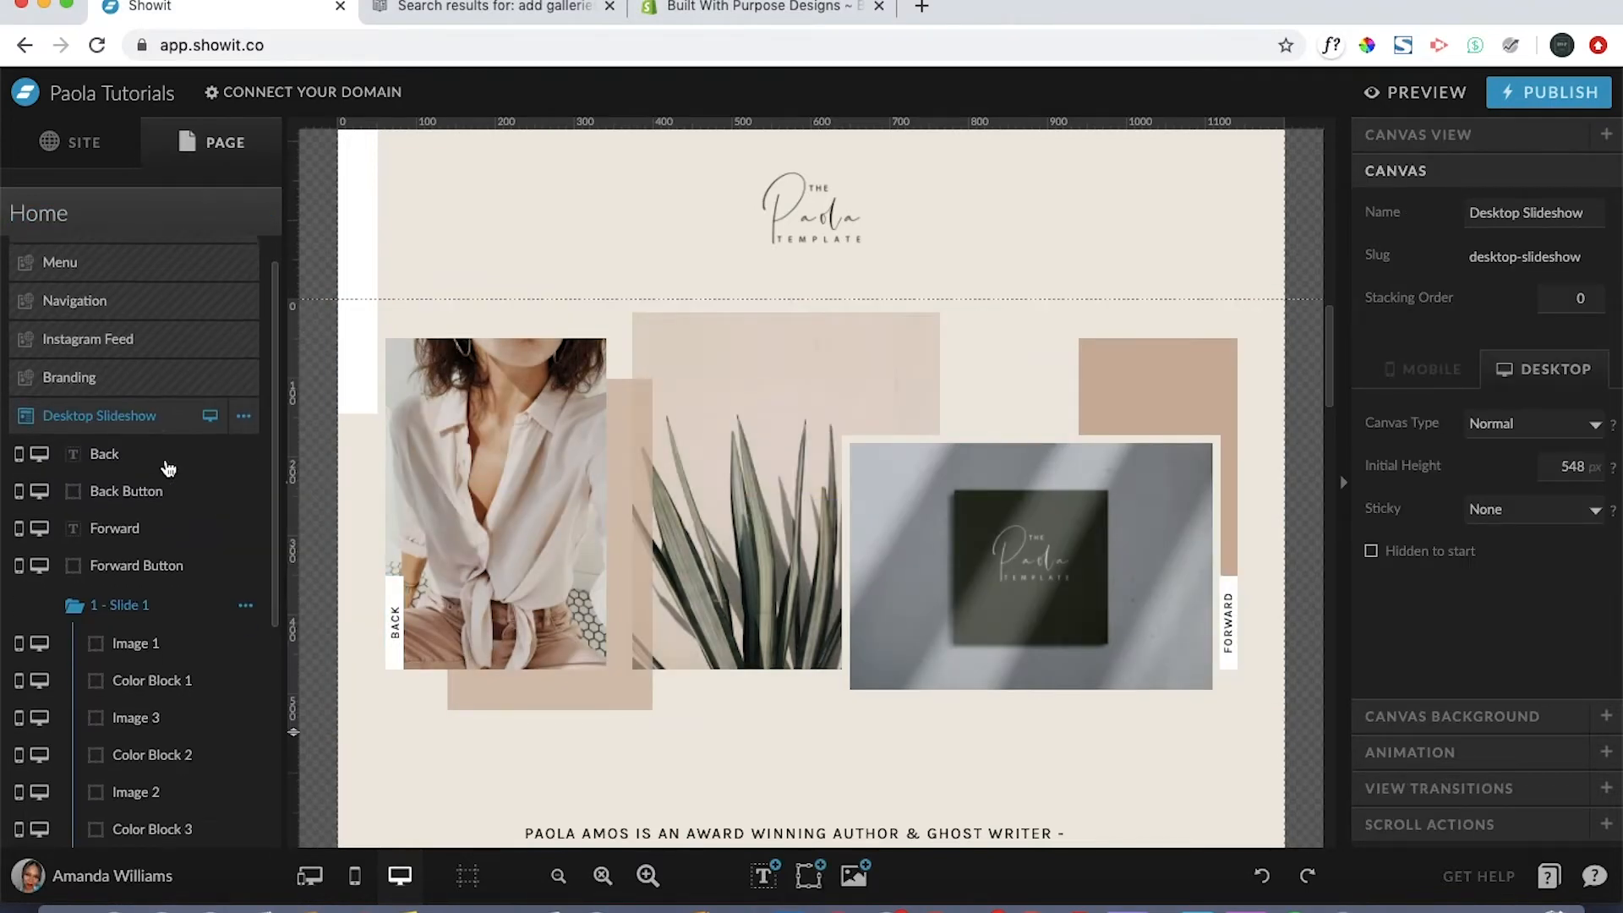
scroll(169, 468, "down", 4)
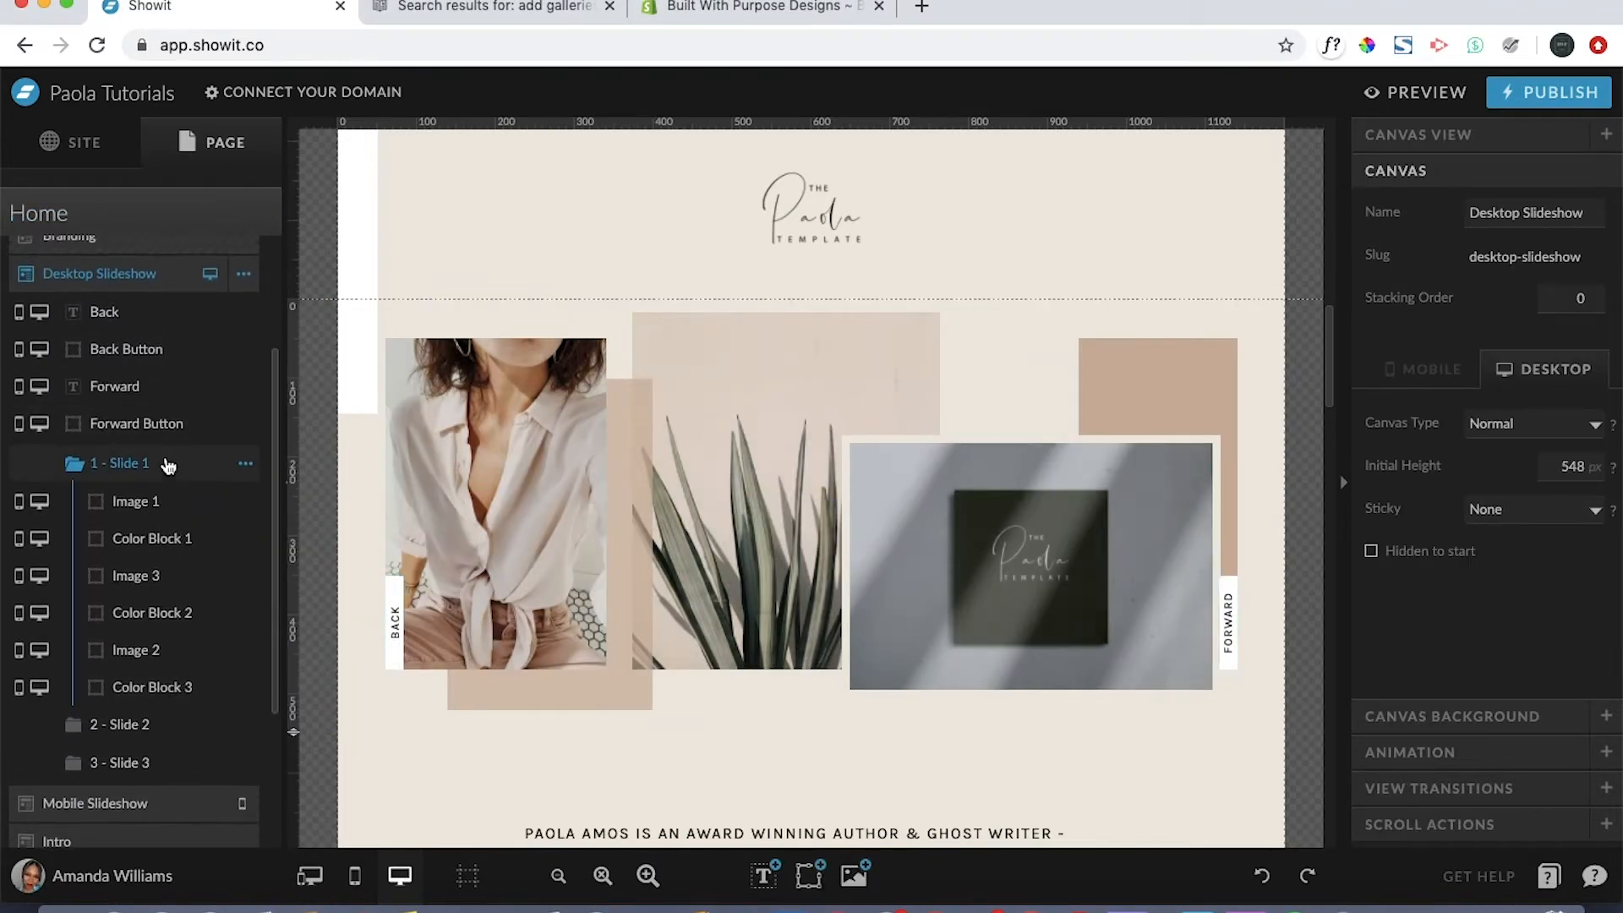
scroll(169, 466, "down", 1)
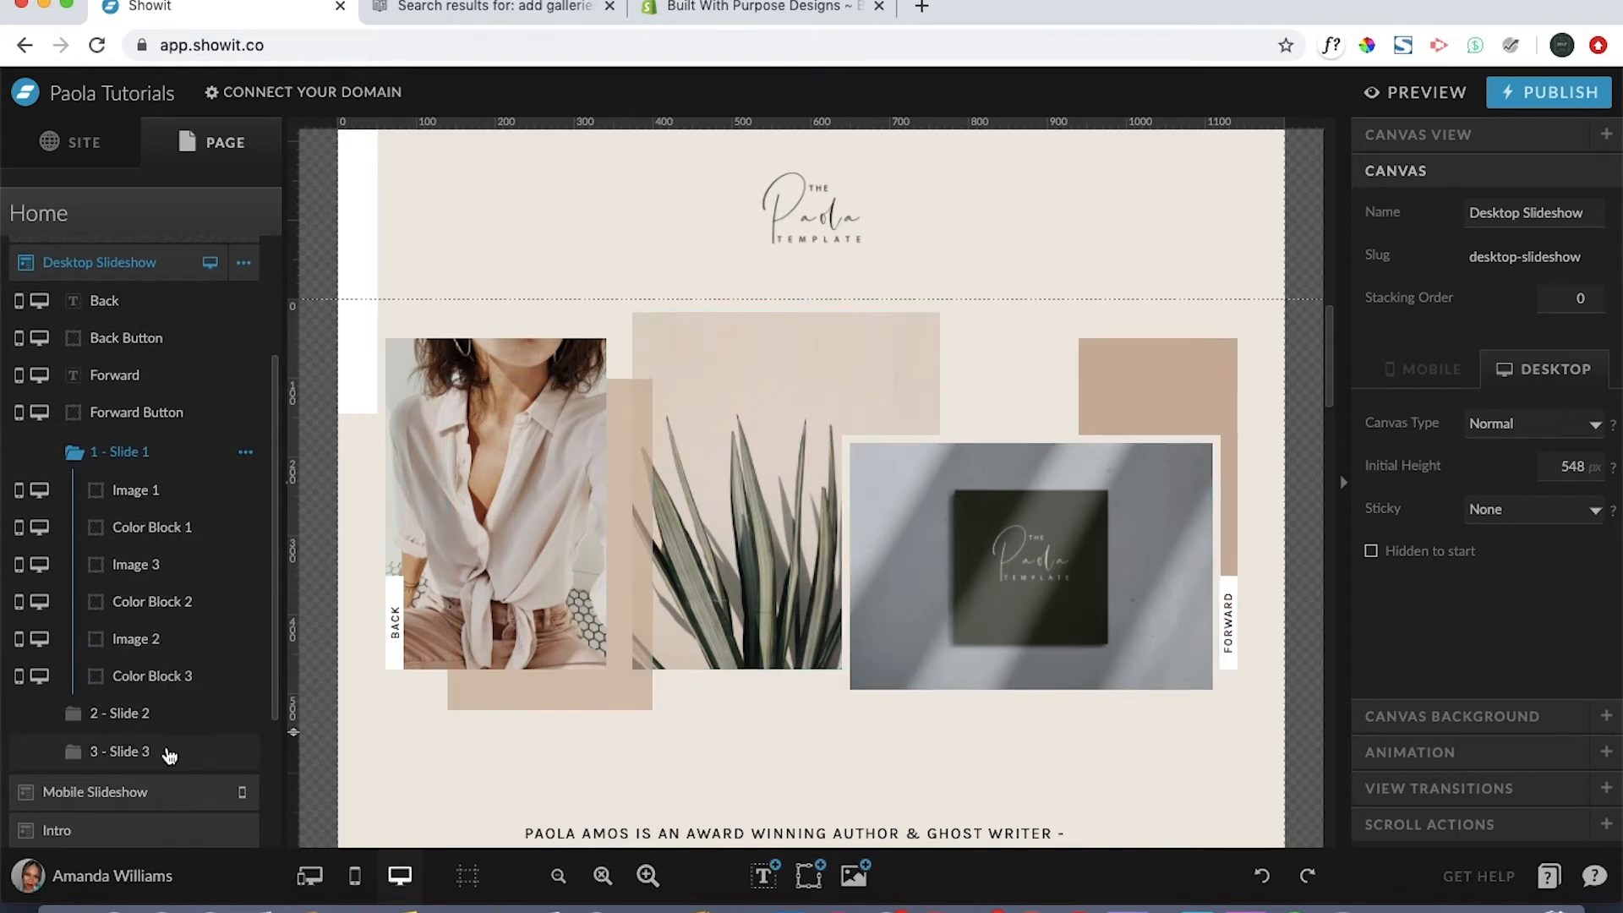
Examine the images and color blocks in Slide 1, Slide 2 and Slide 3 of the Desktop Slideshow canvas
left_click(163, 456)
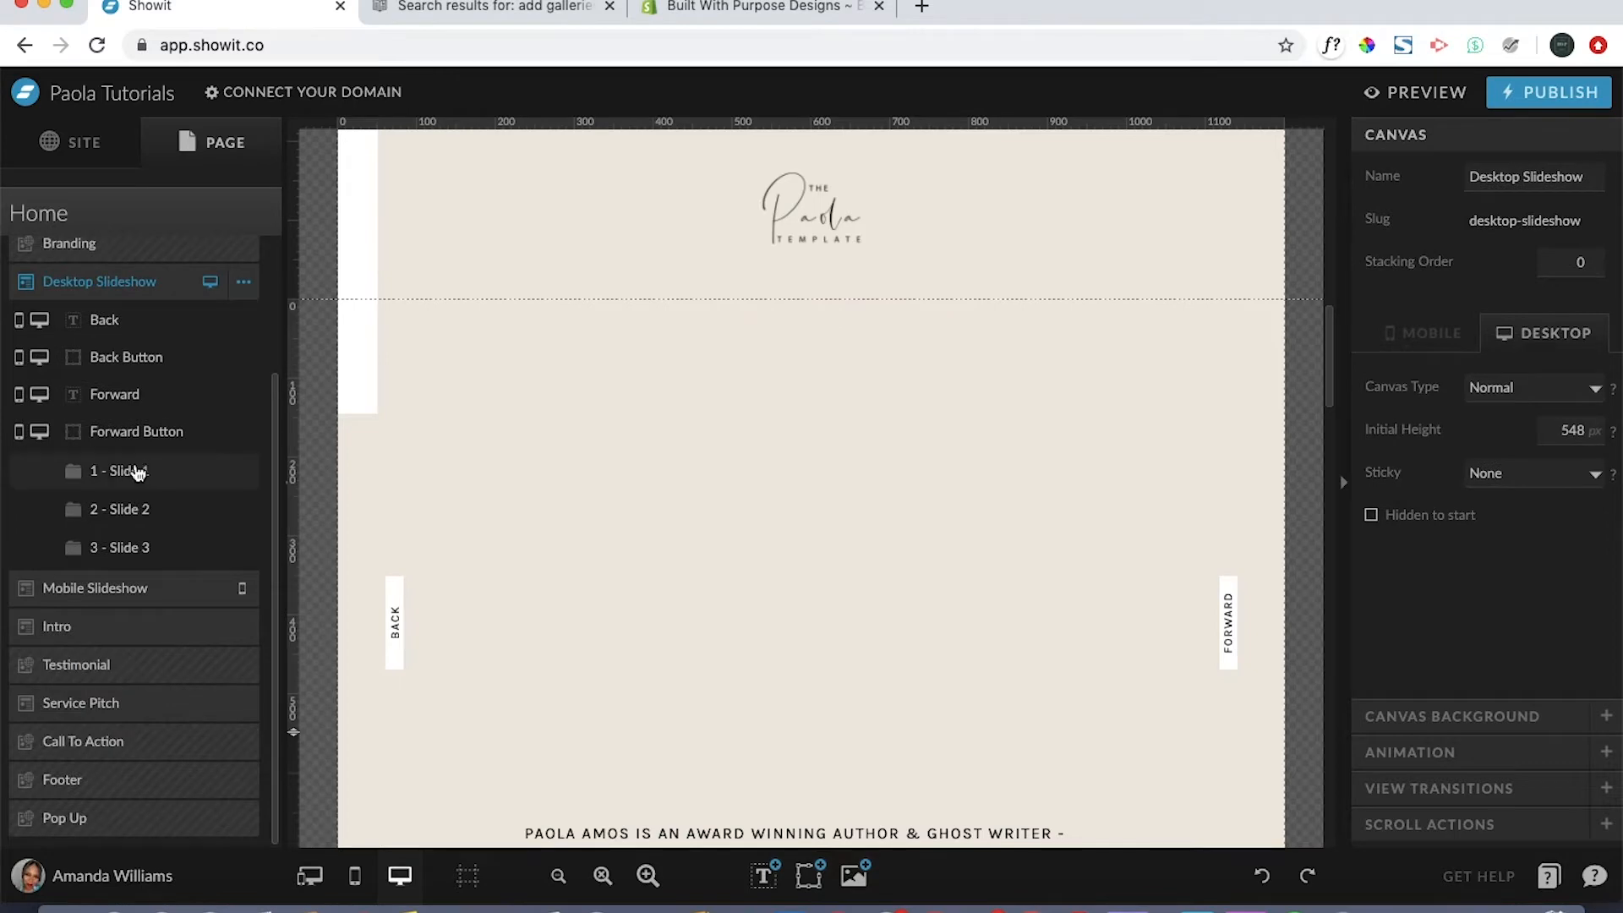
left_click(129, 469)
left_click(131, 713)
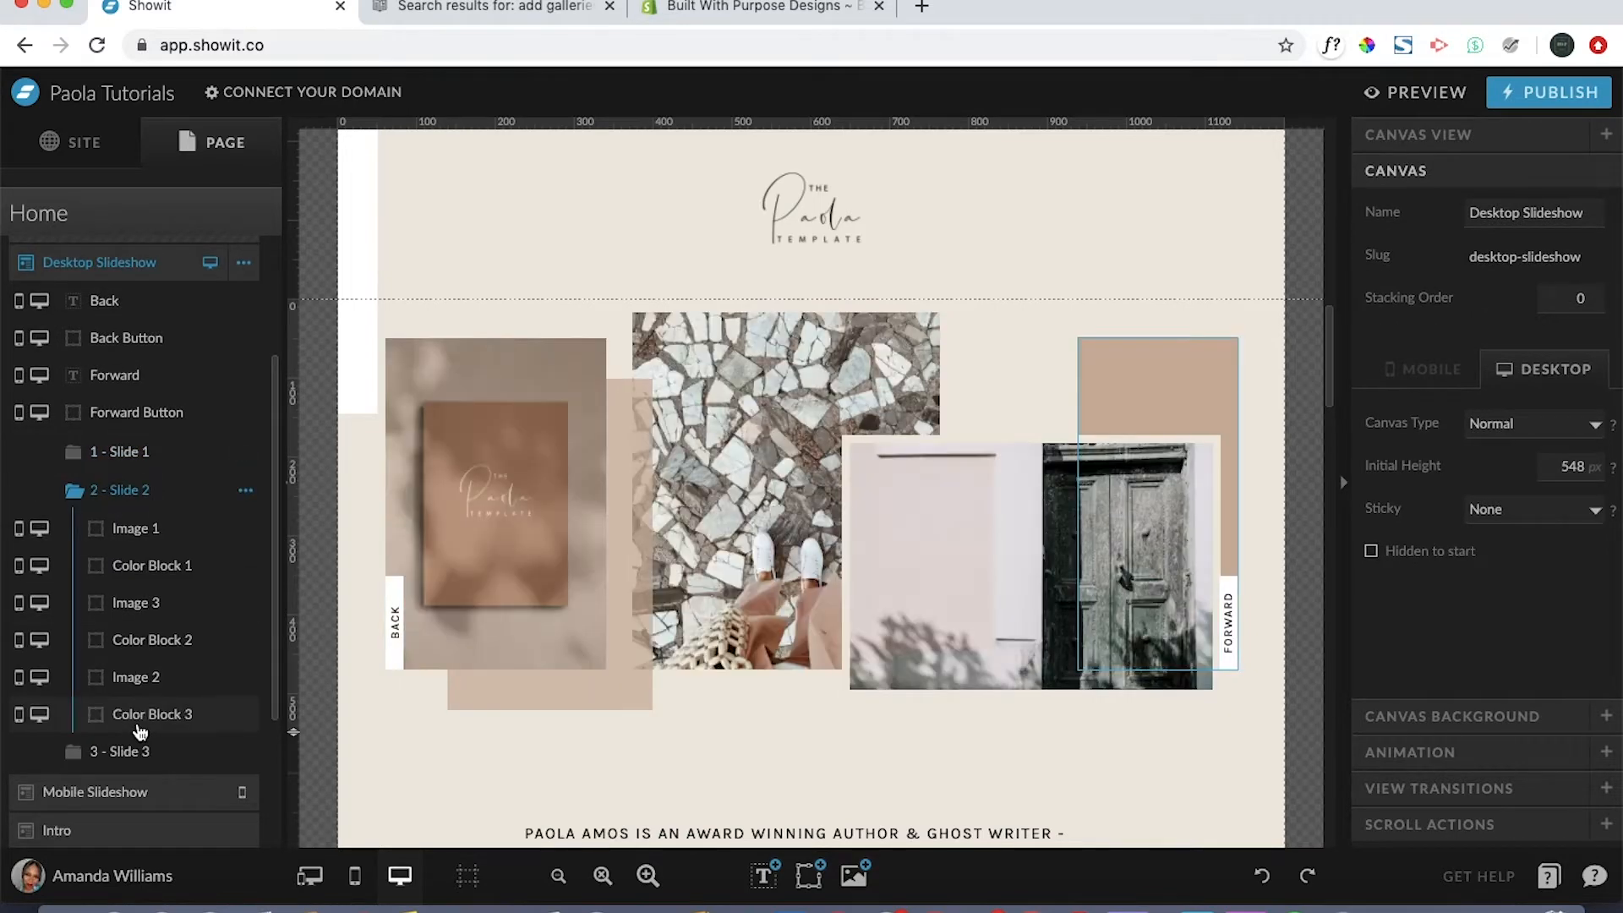
left_click(131, 745)
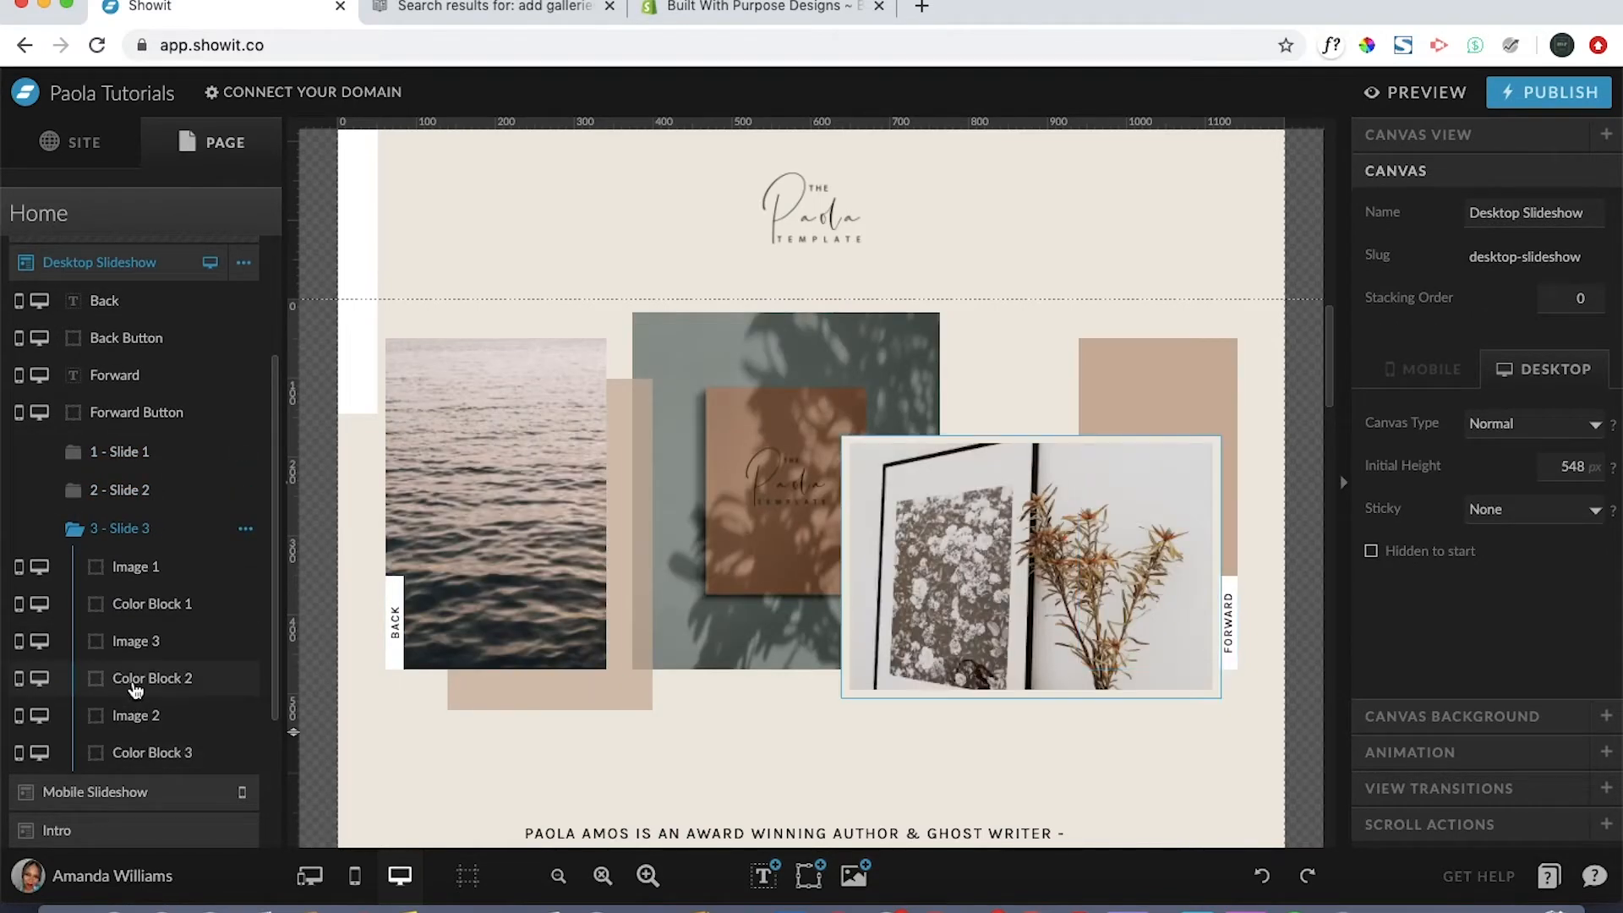
left_click(121, 497)
left_click(147, 457)
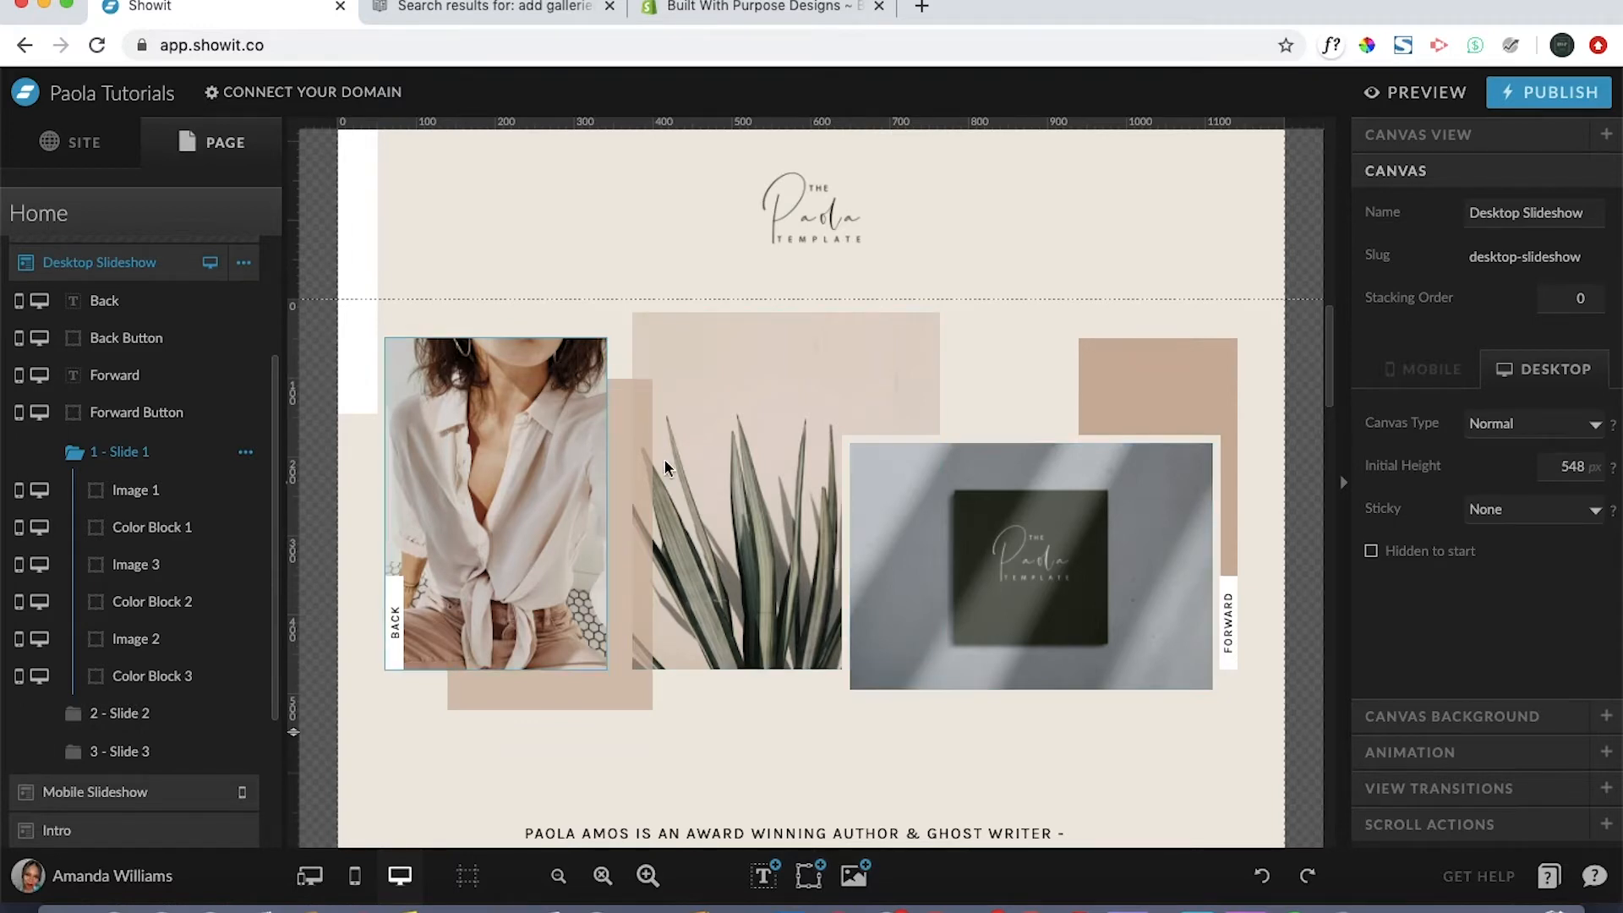
left_click(138, 715)
left_click(129, 752)
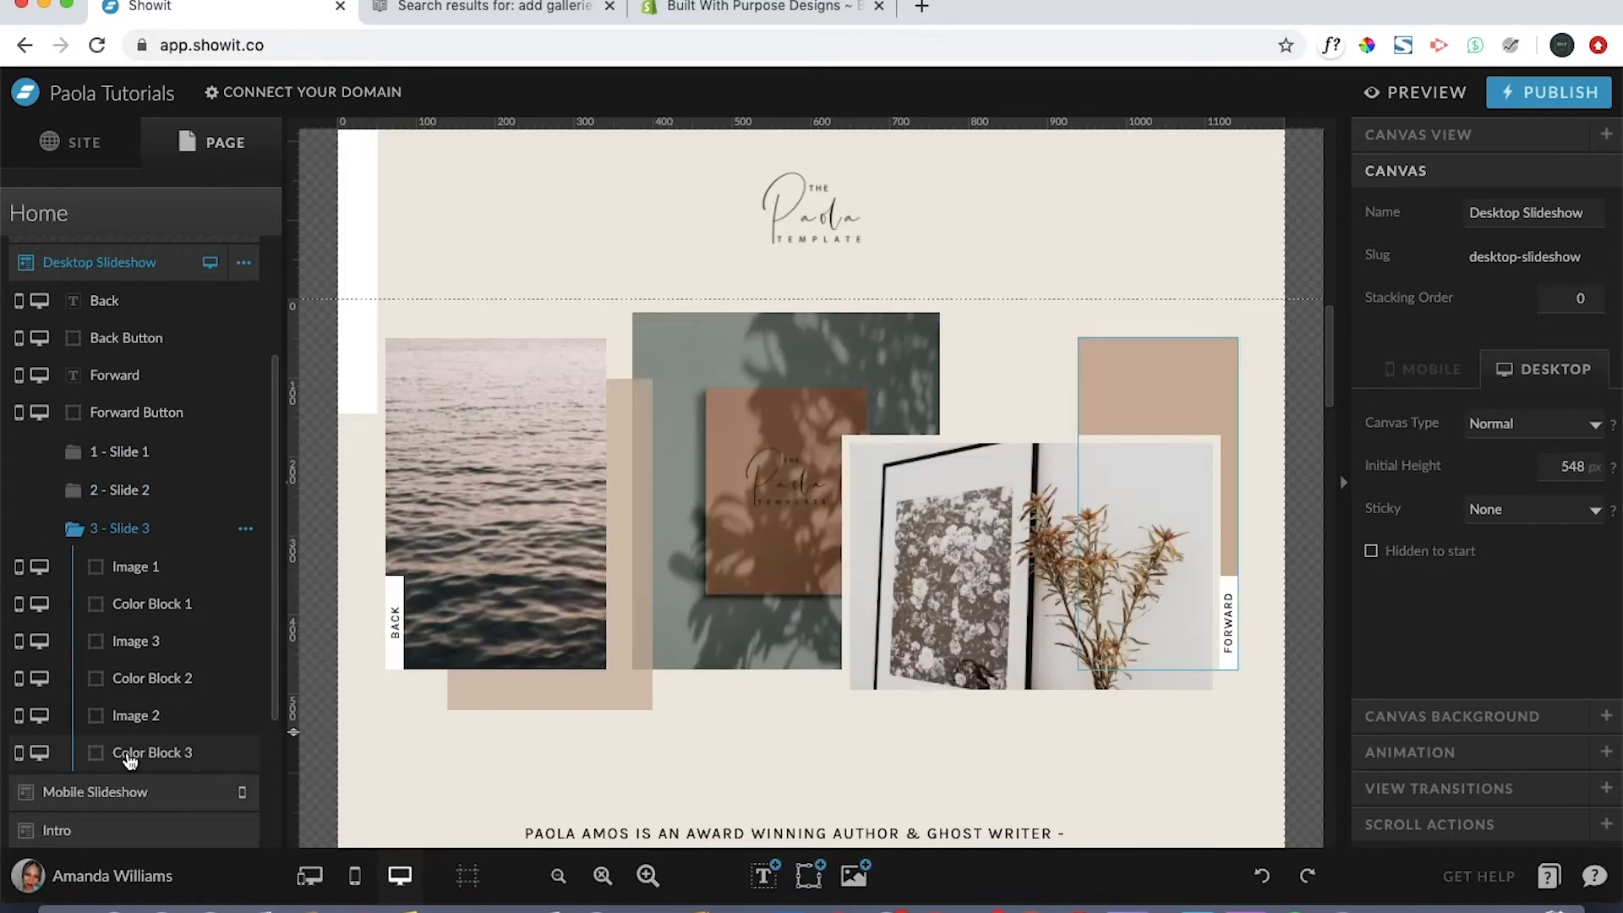
left_click(133, 715)
left_click(131, 491)
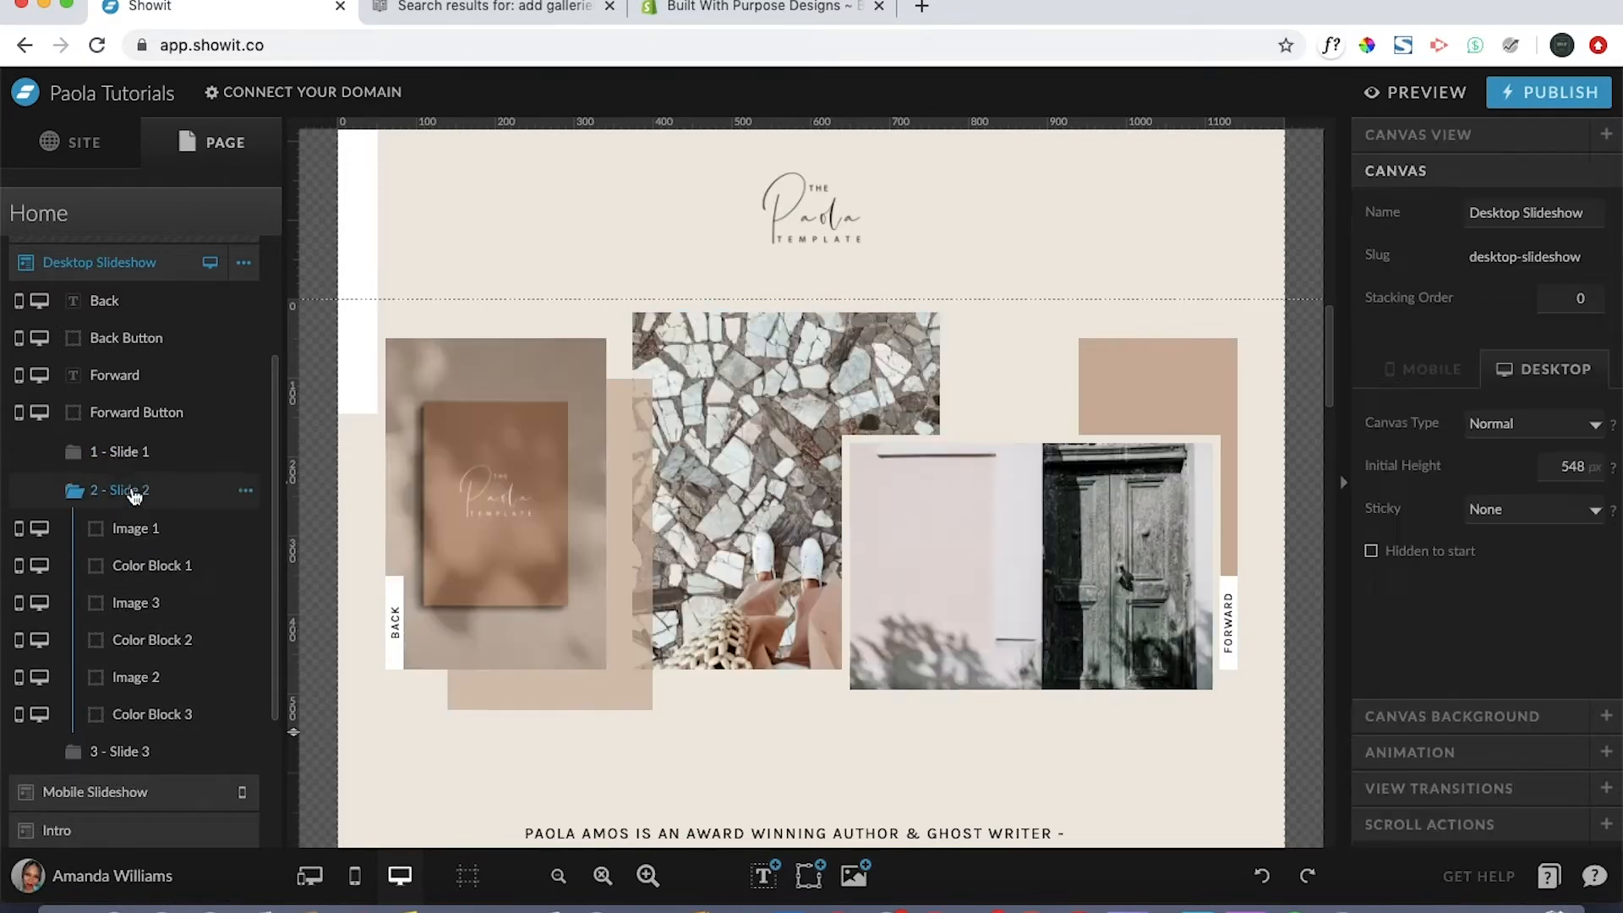
left_click(131, 453)
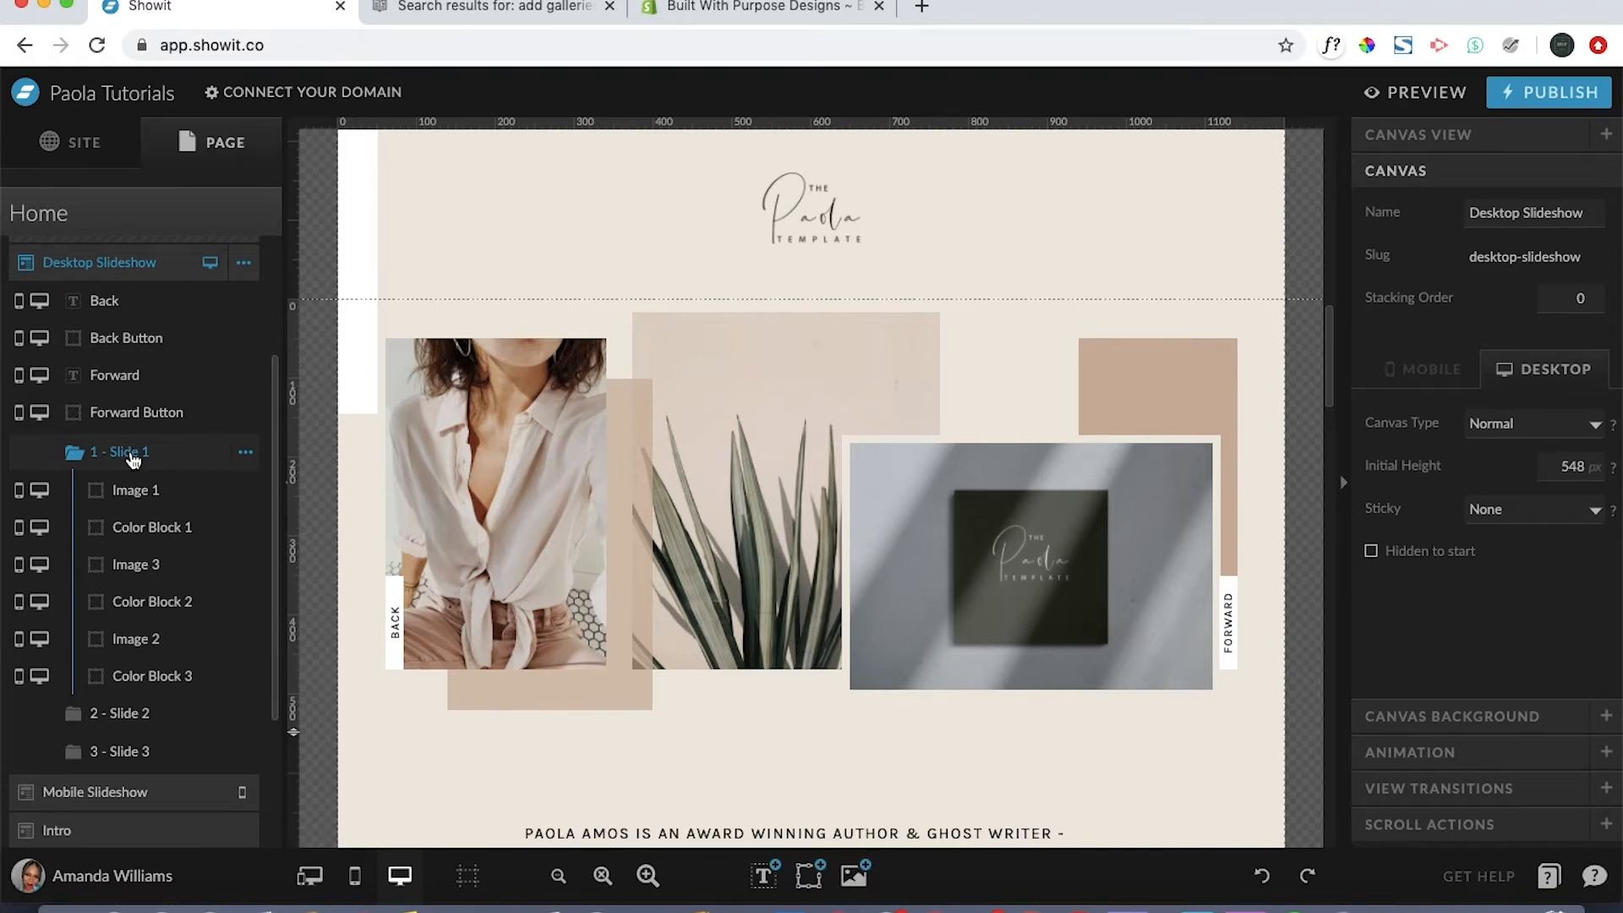
Delete the Slide 3 view from the Desktop Slideshow canvas
left_click(133, 752)
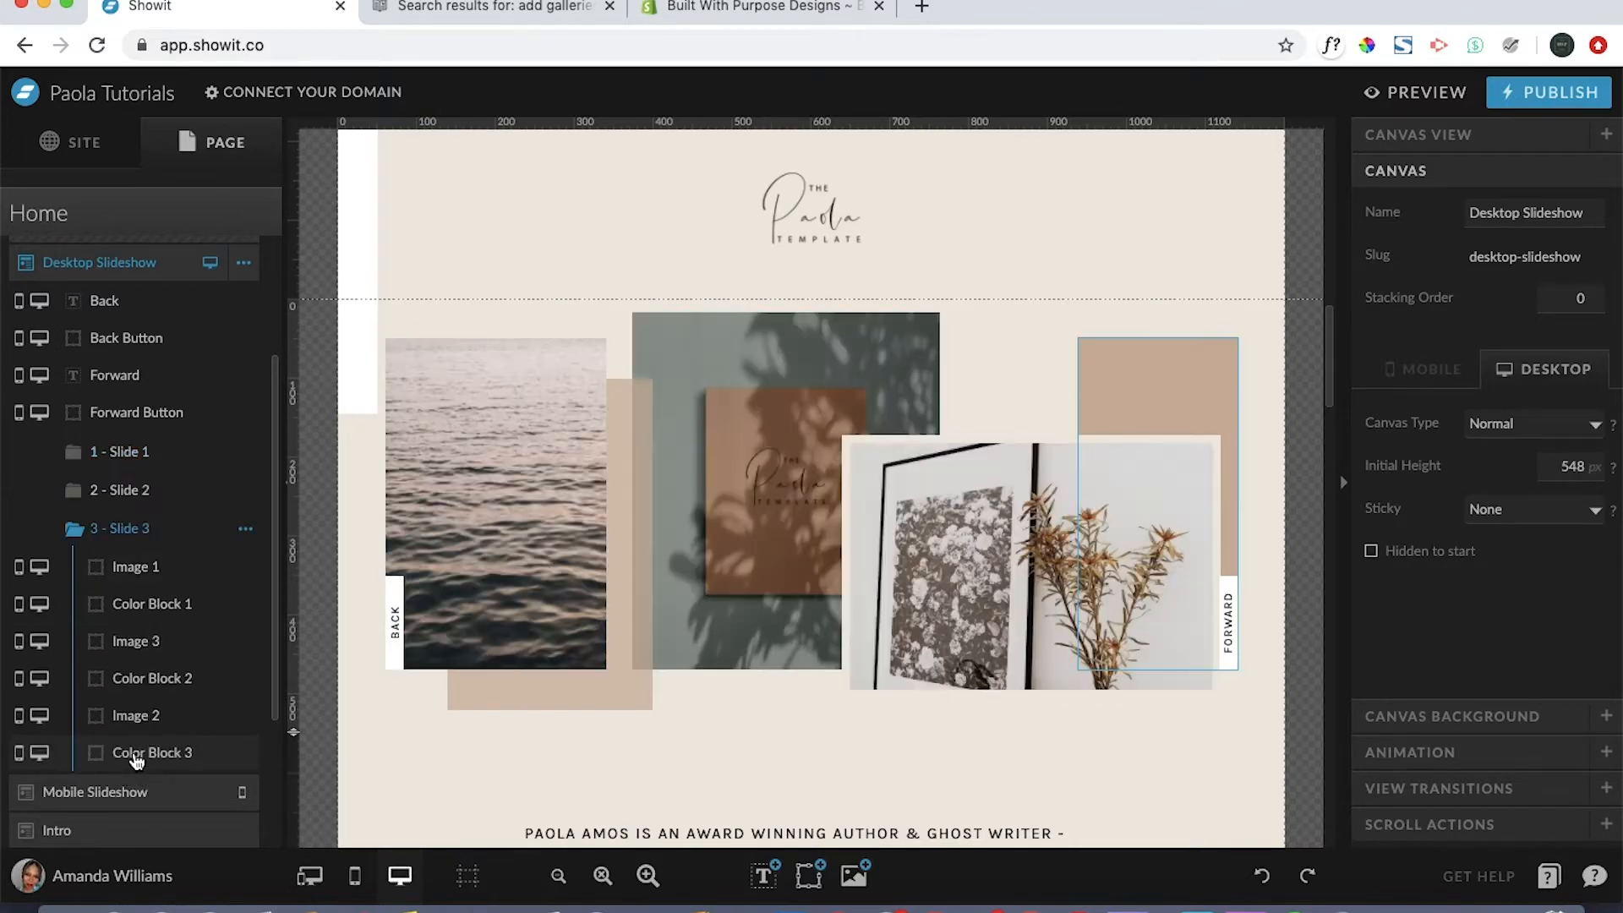
left_click(244, 530)
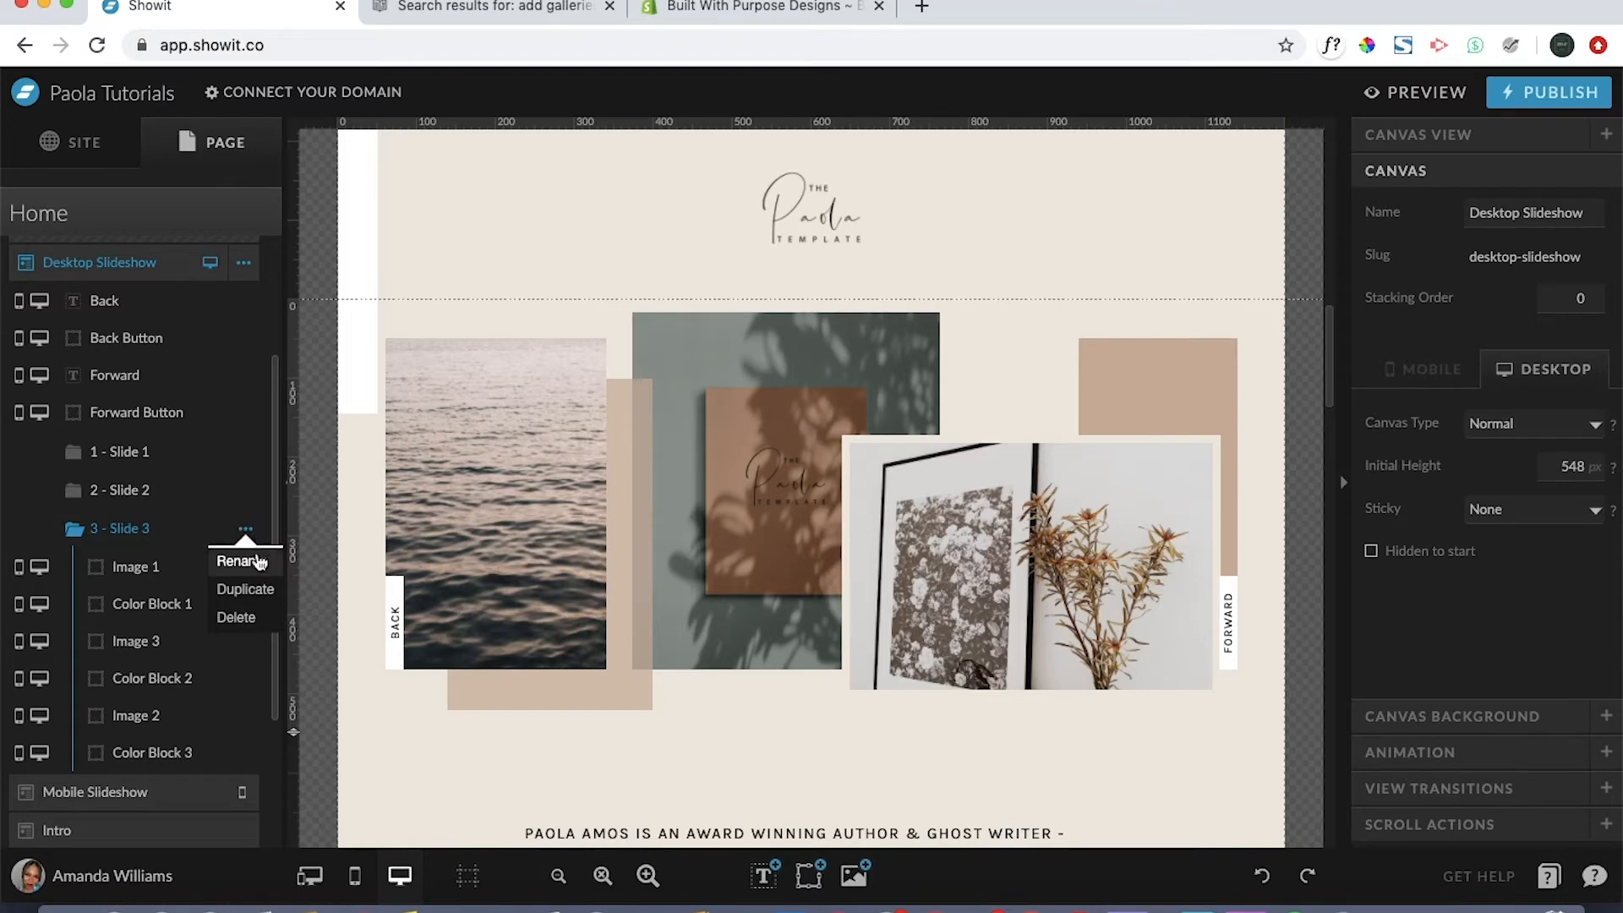
left_click(242, 618)
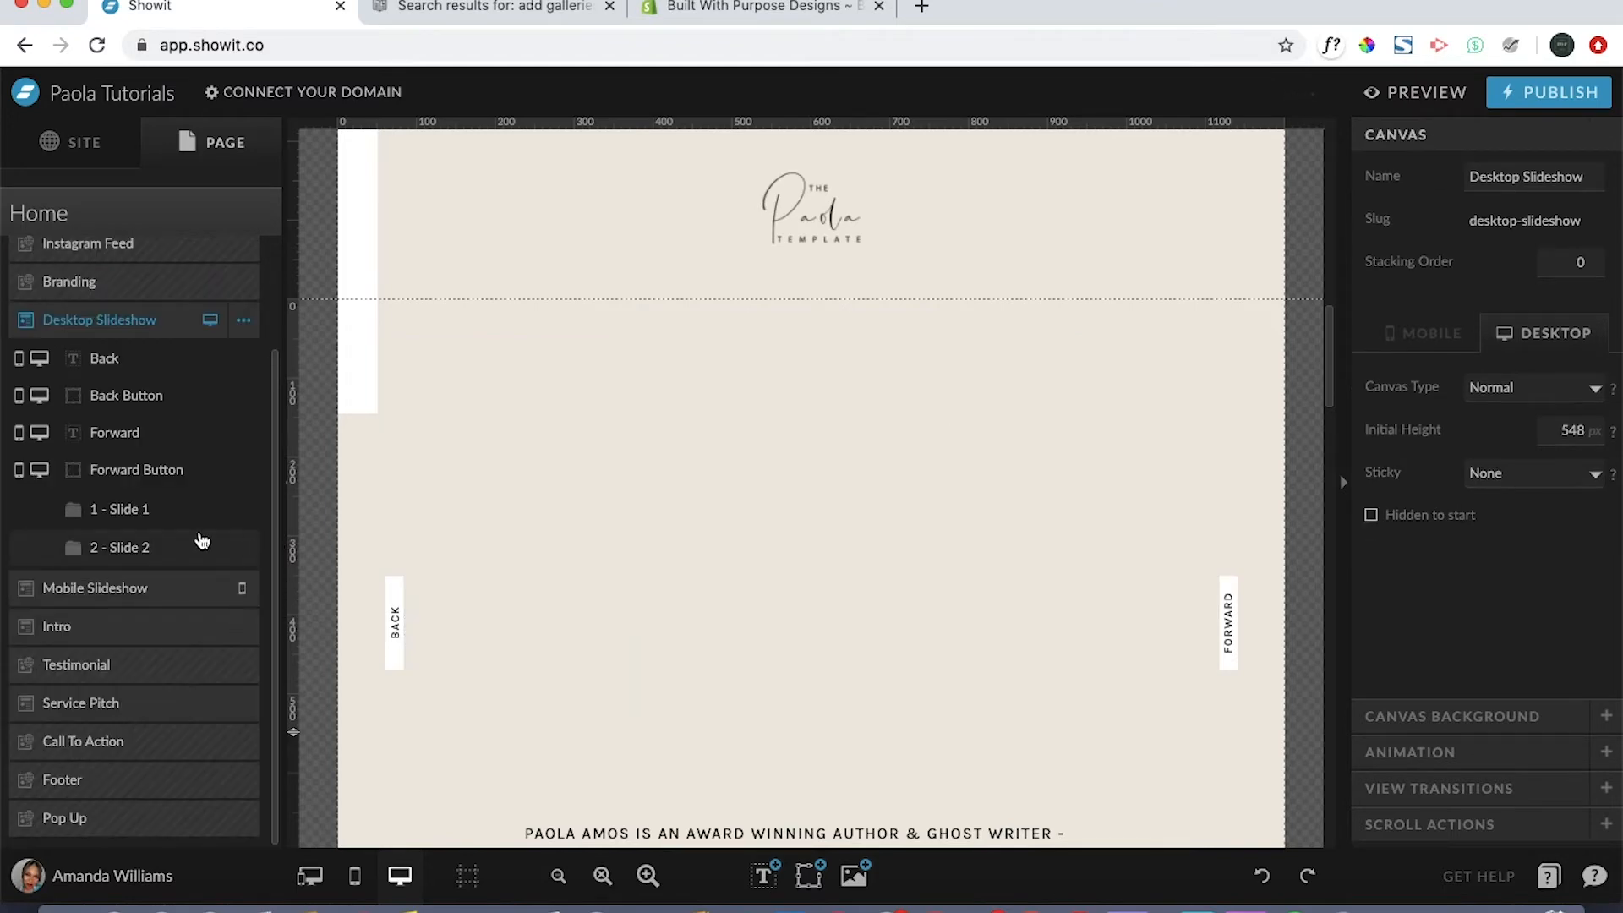
Duplicate the Slide 2 view in the Desktop Slideshow canvas
left_click(129, 545)
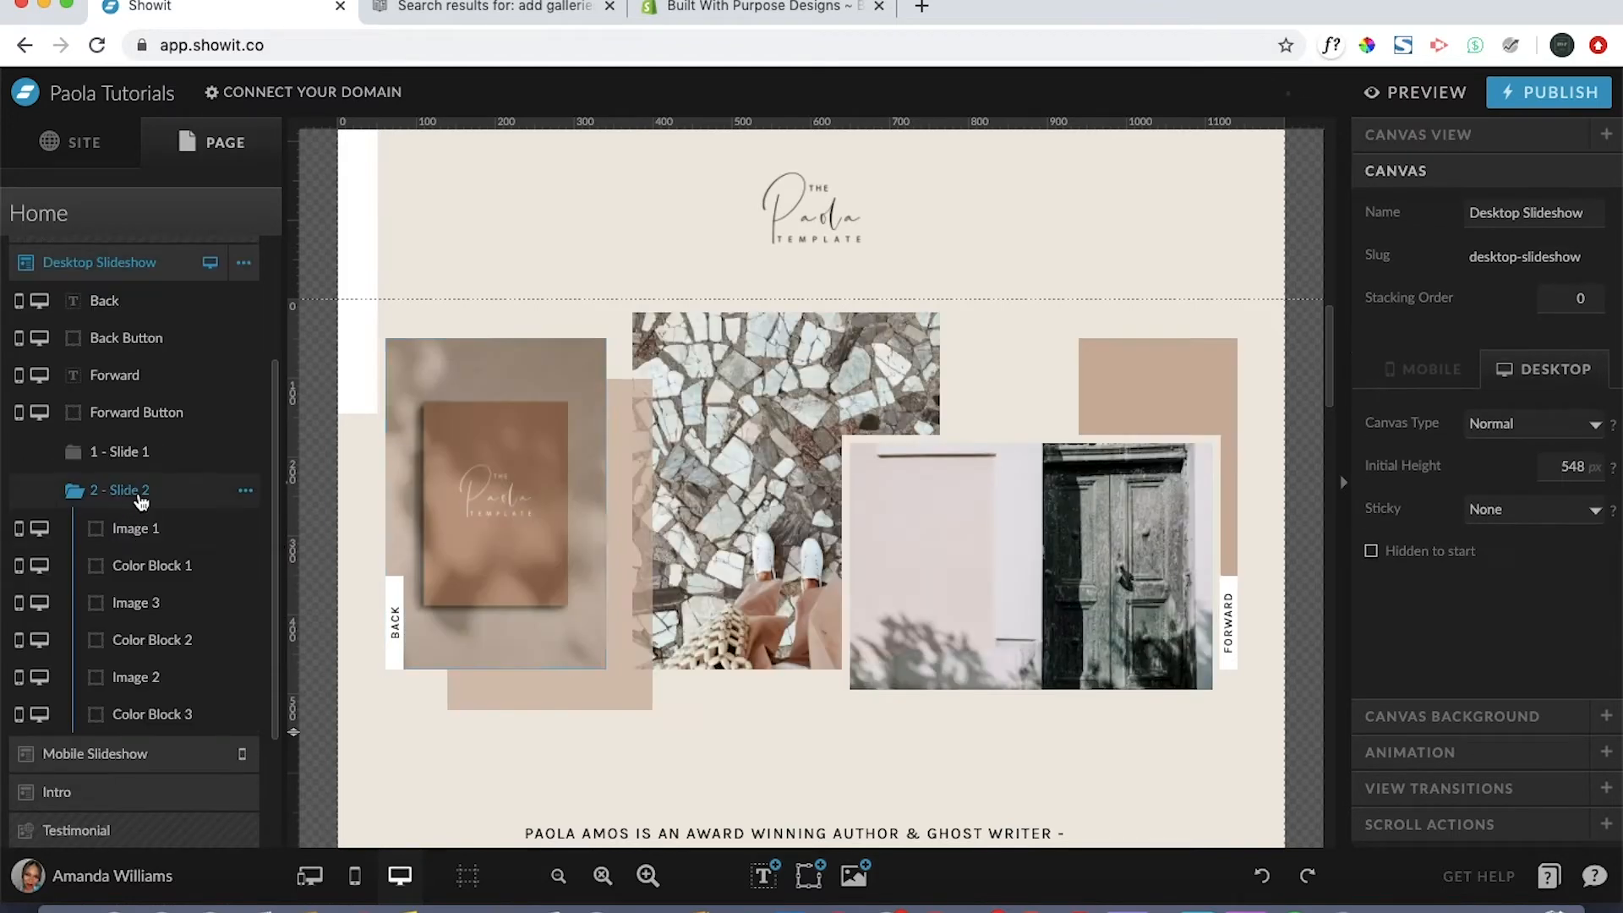
left_click(154, 455)
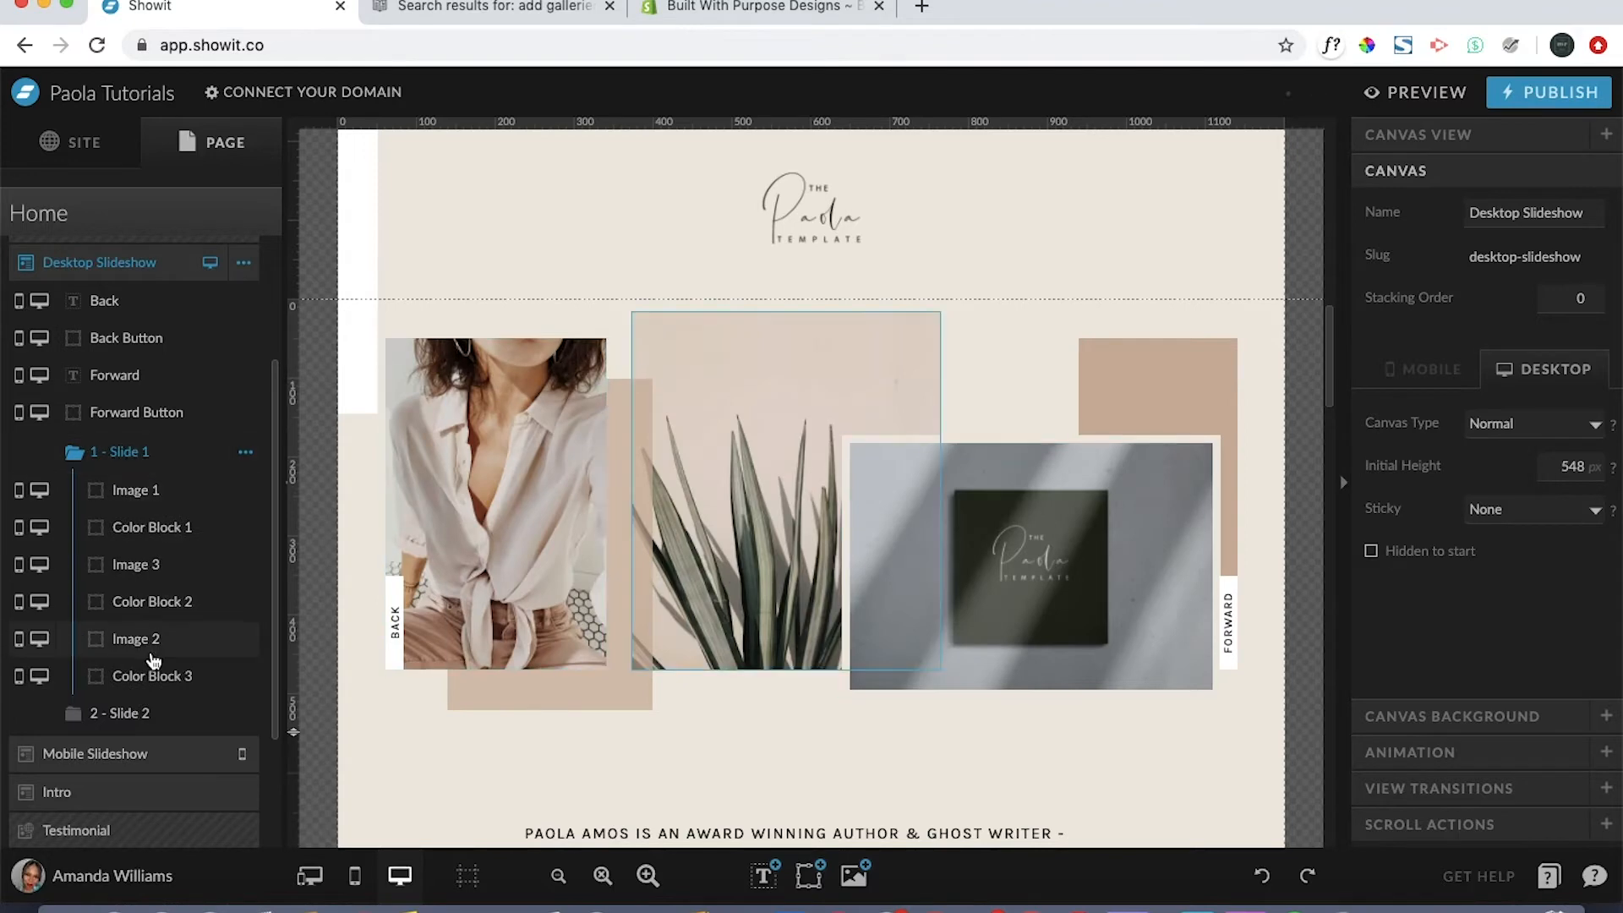
left_click(142, 715)
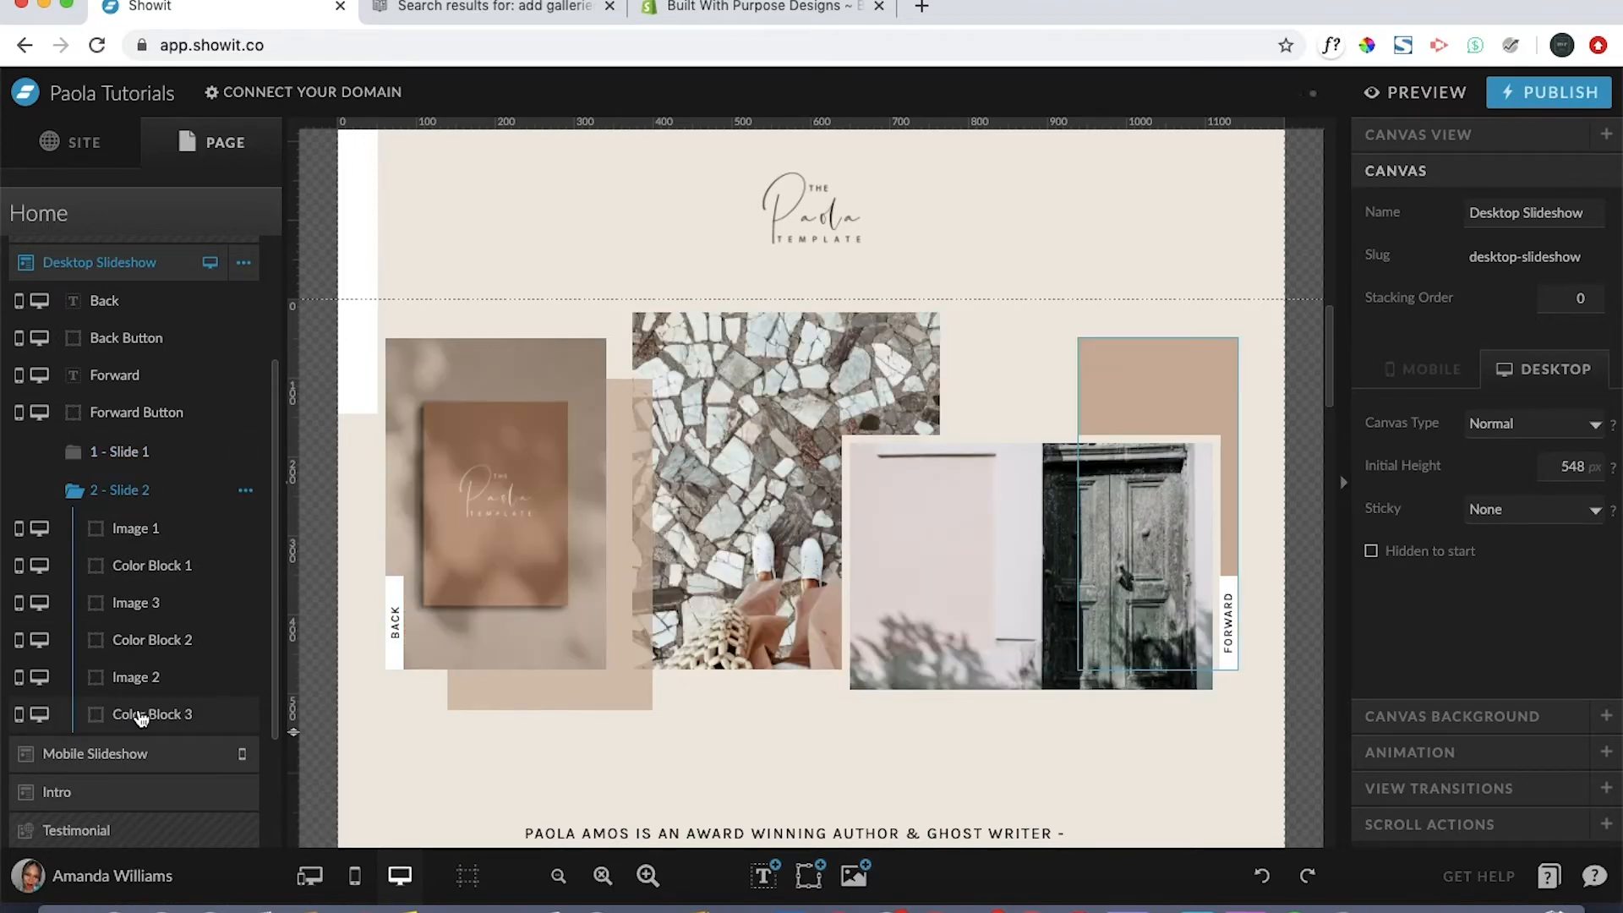
left_click(246, 491)
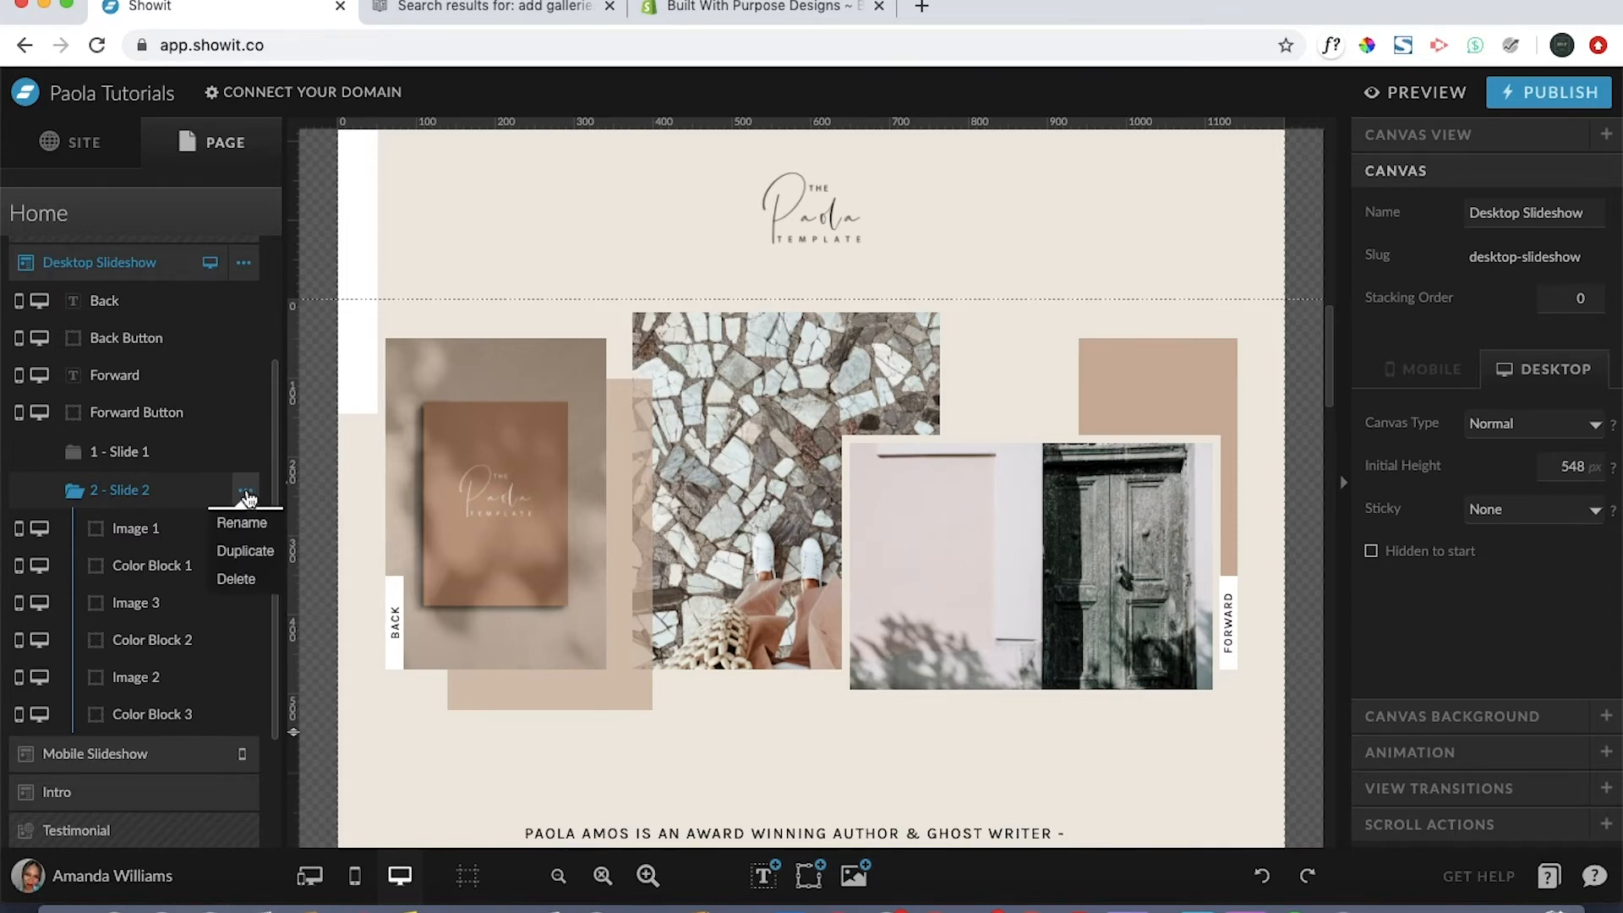
left_click(246, 552)
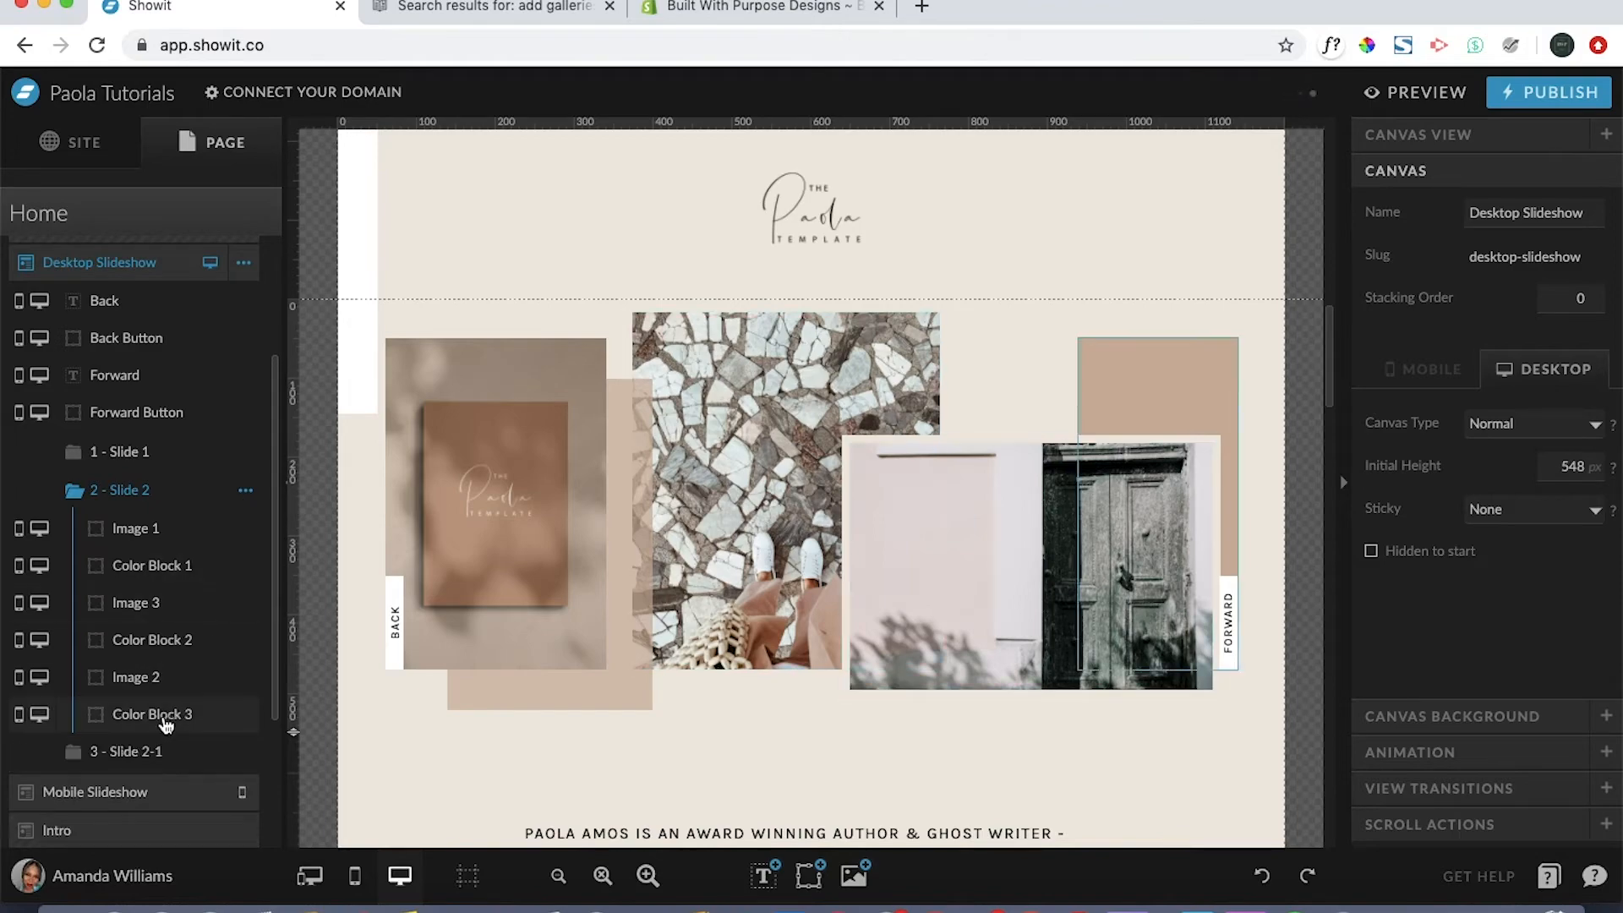
Rename the duplicated copy of Slide 2 as Slide 3
left_click(149, 752)
double_click(149, 752)
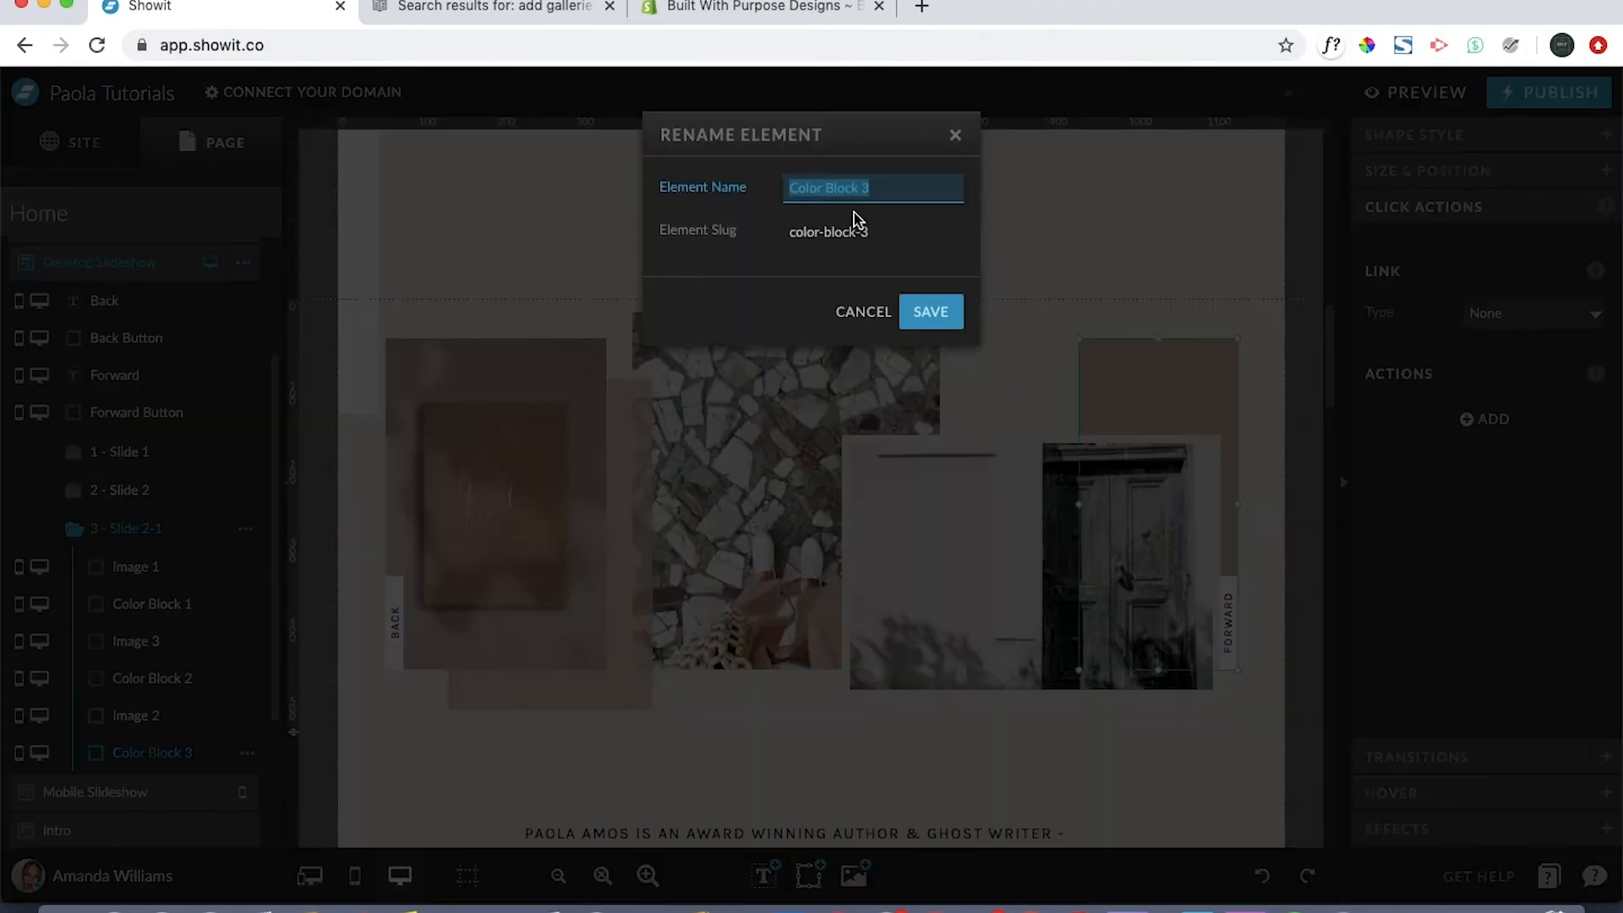
left_click(844, 302)
double_click(125, 531)
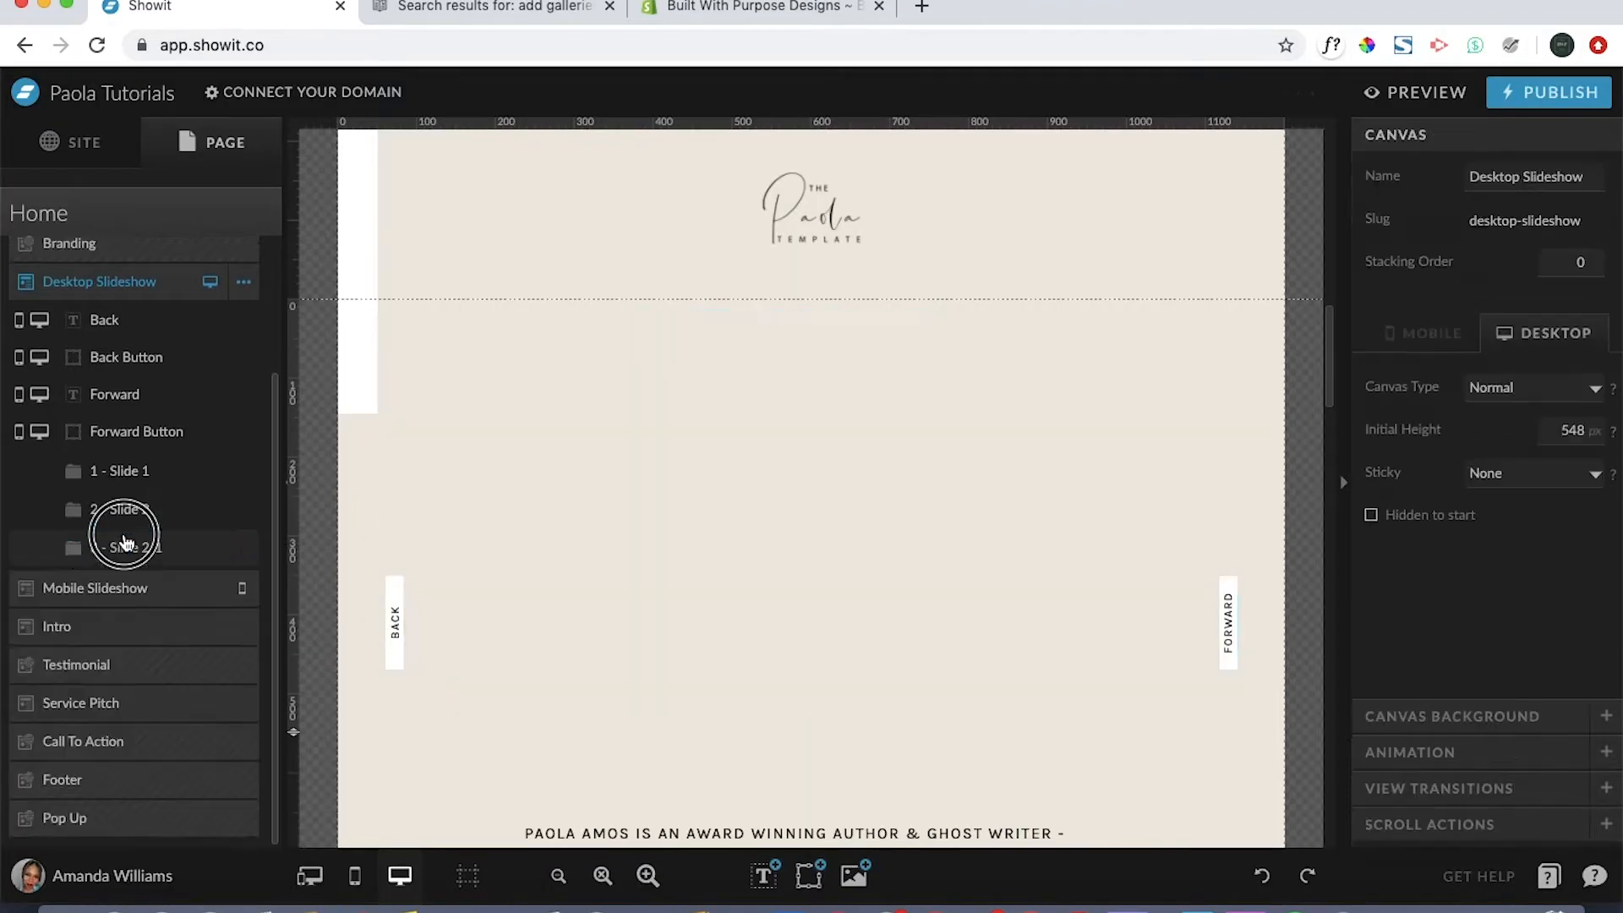
left_click(854, 188)
key("BackSpace")
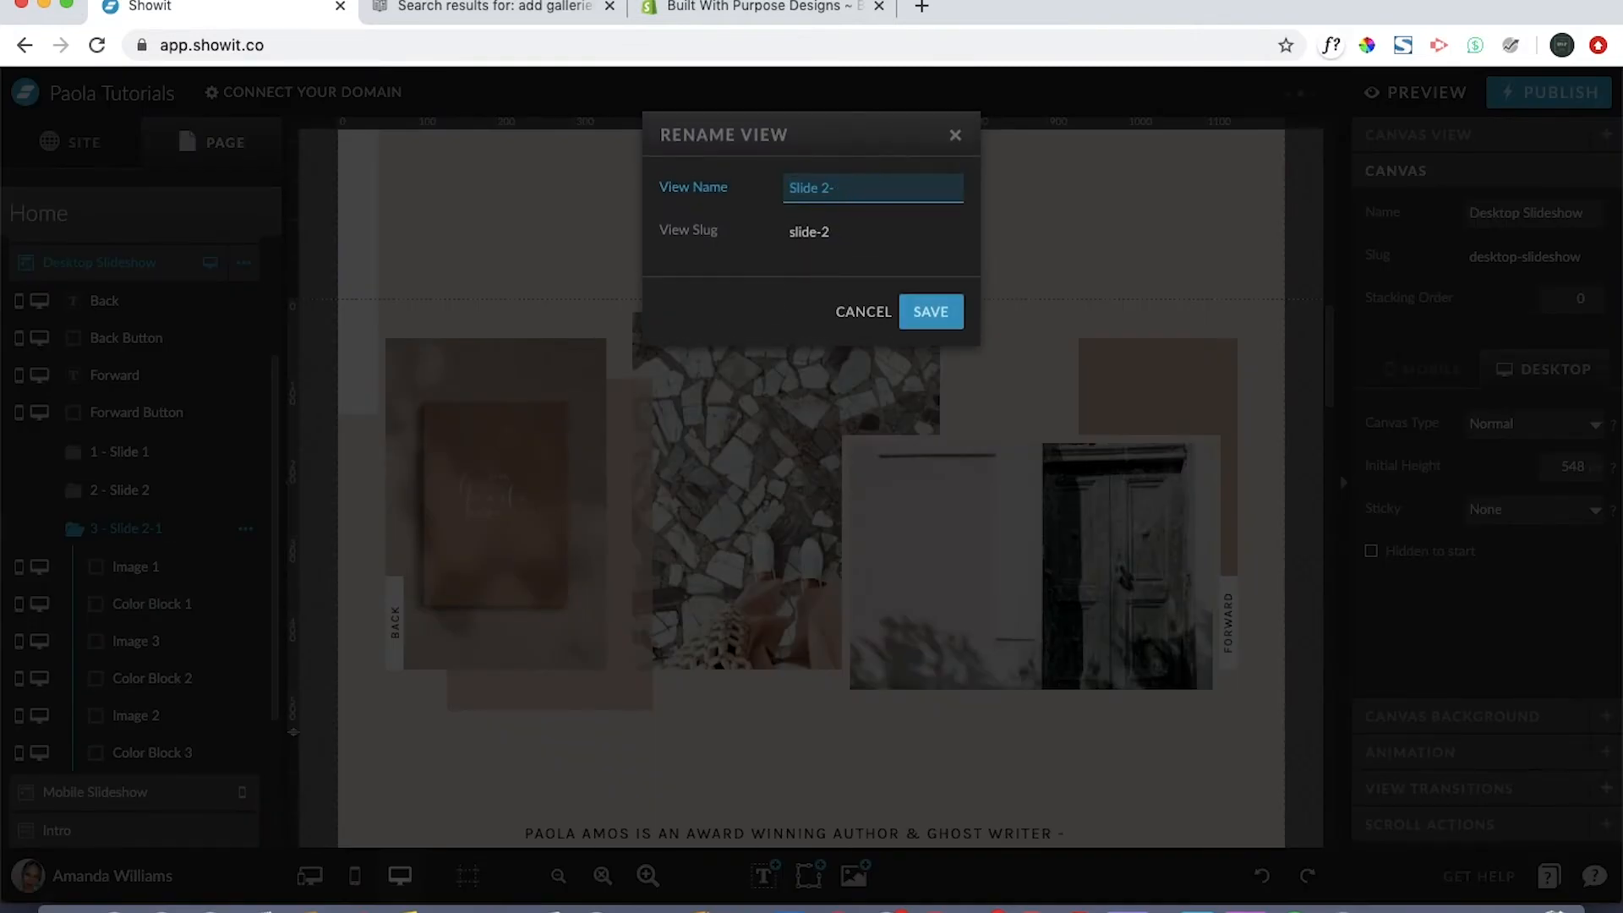
type("3")
key("Return")
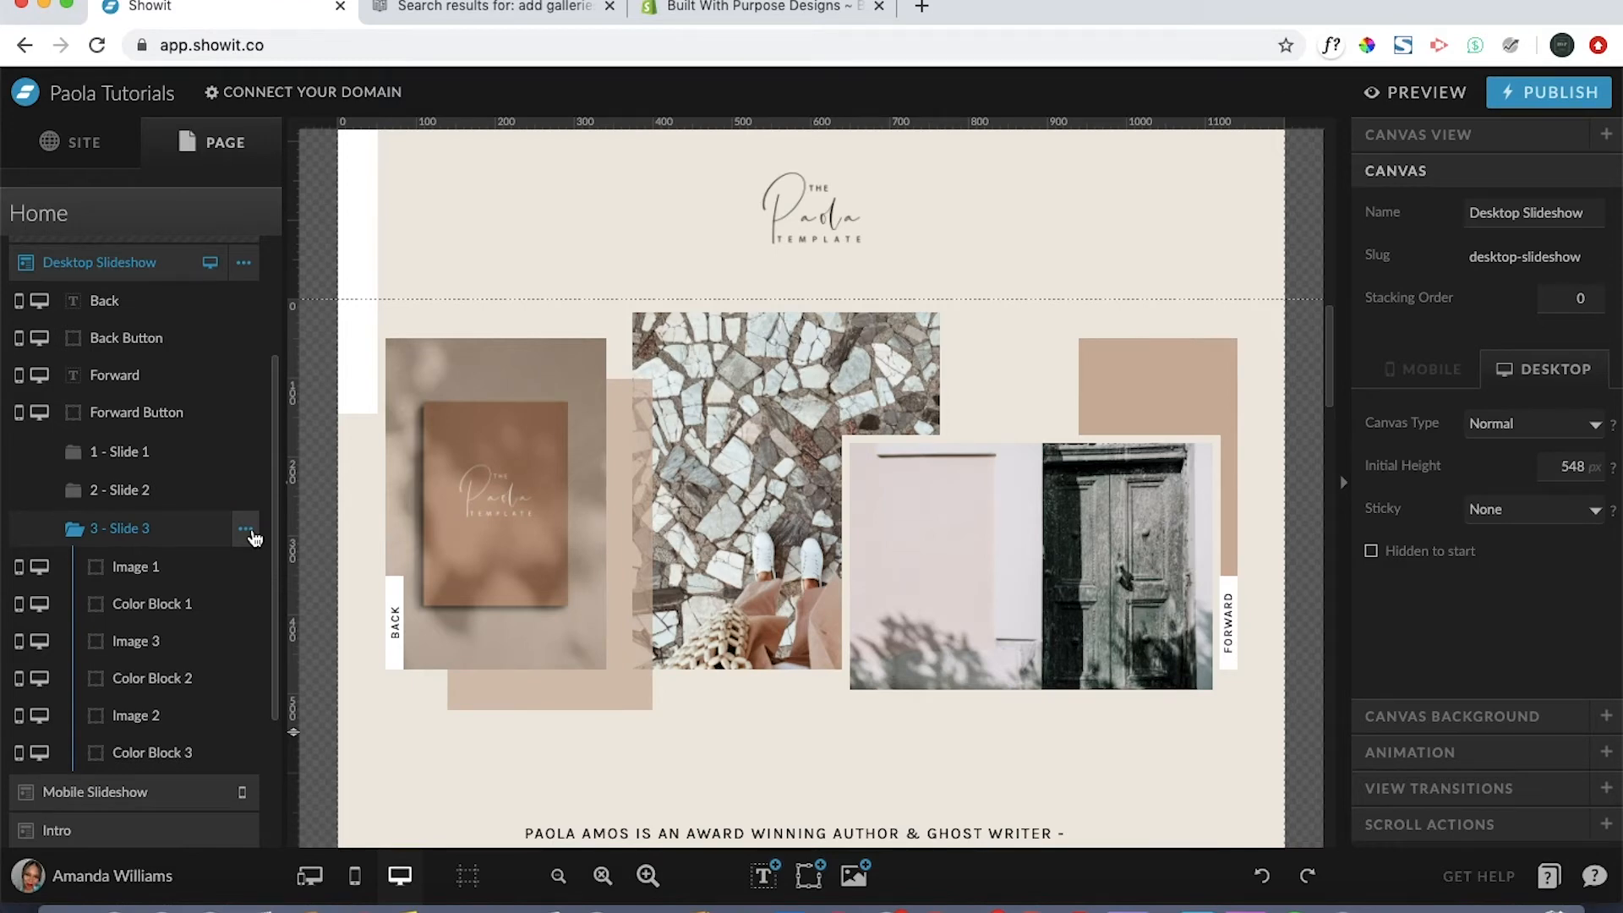
Replace Image 1 in the new Slide 3 view with 10.jpg from the Paola folder
left_click(136, 494)
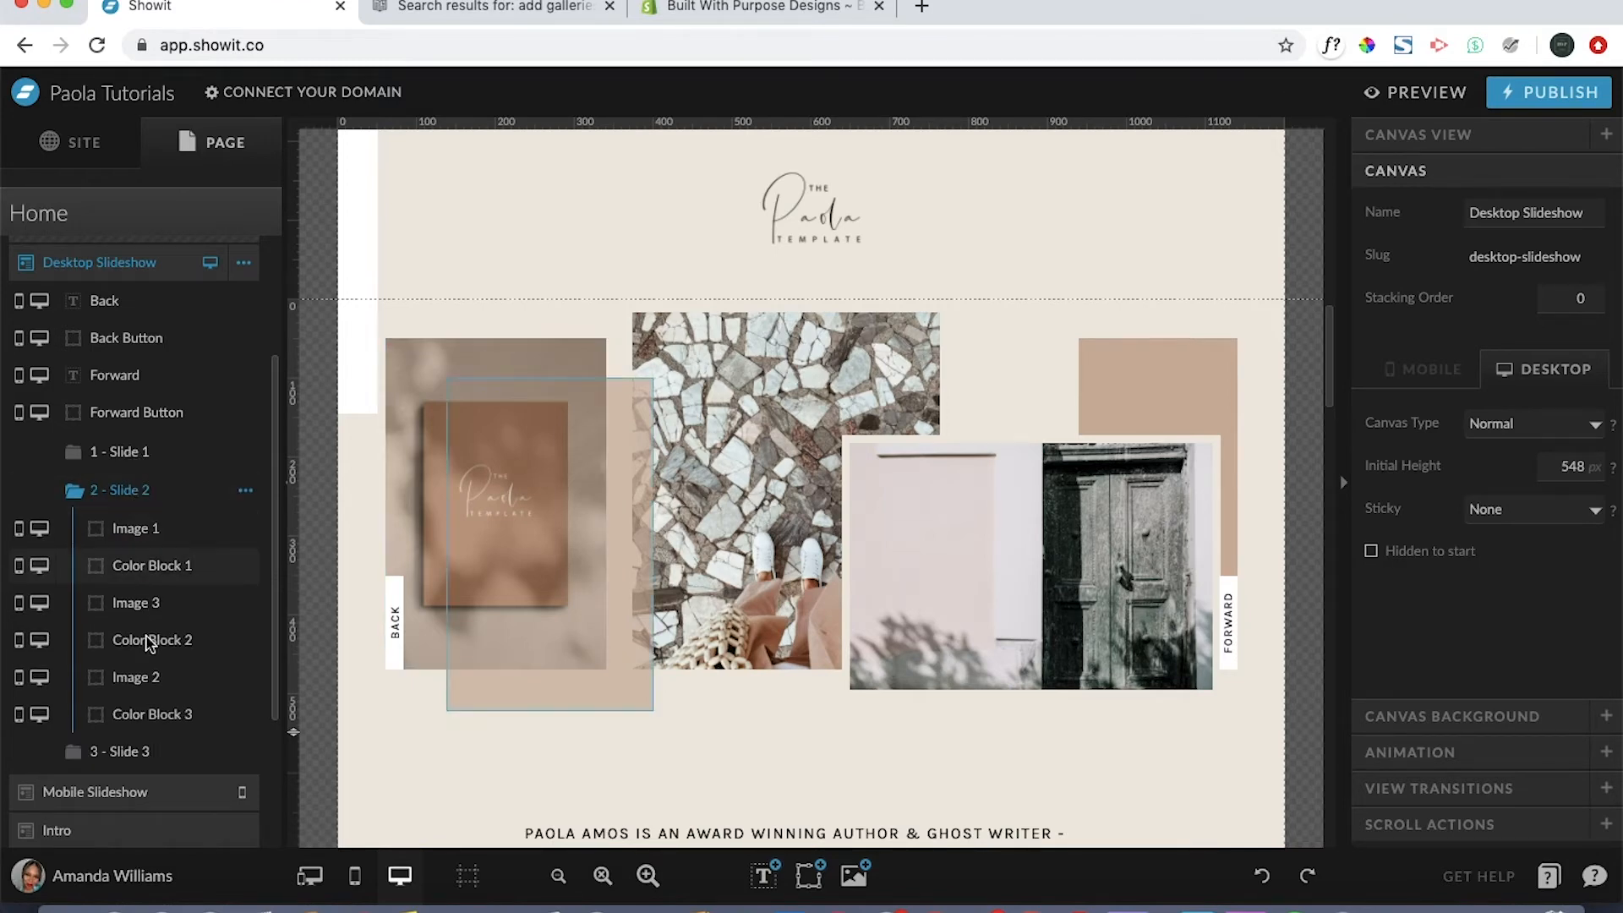
left_click(118, 752)
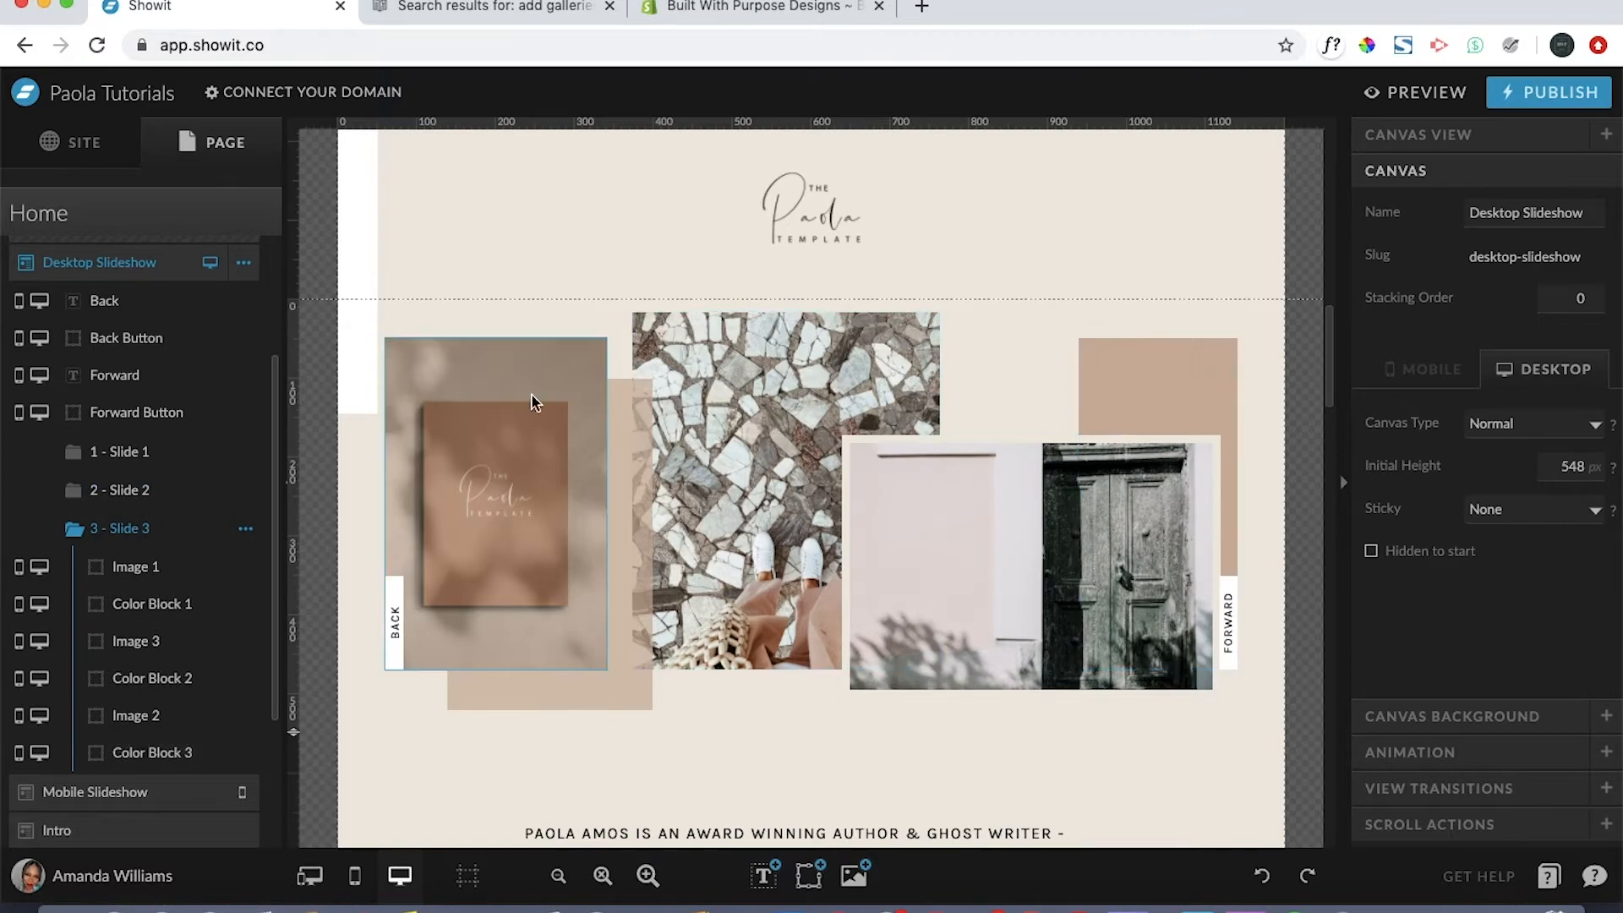
double_click(507, 420)
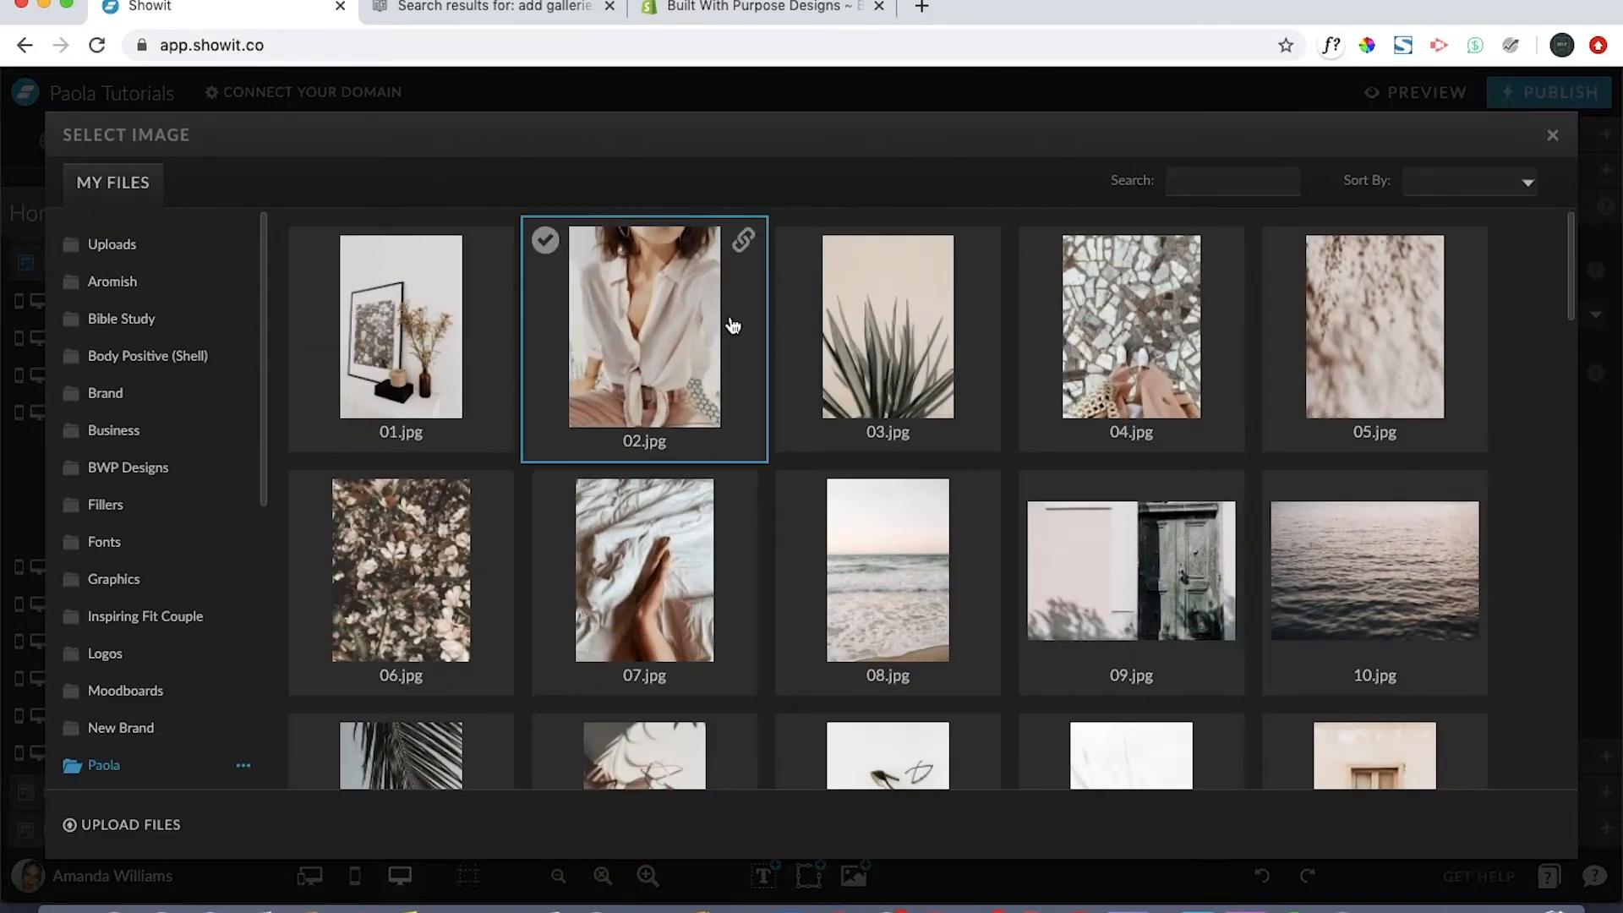
left_click(1355, 533)
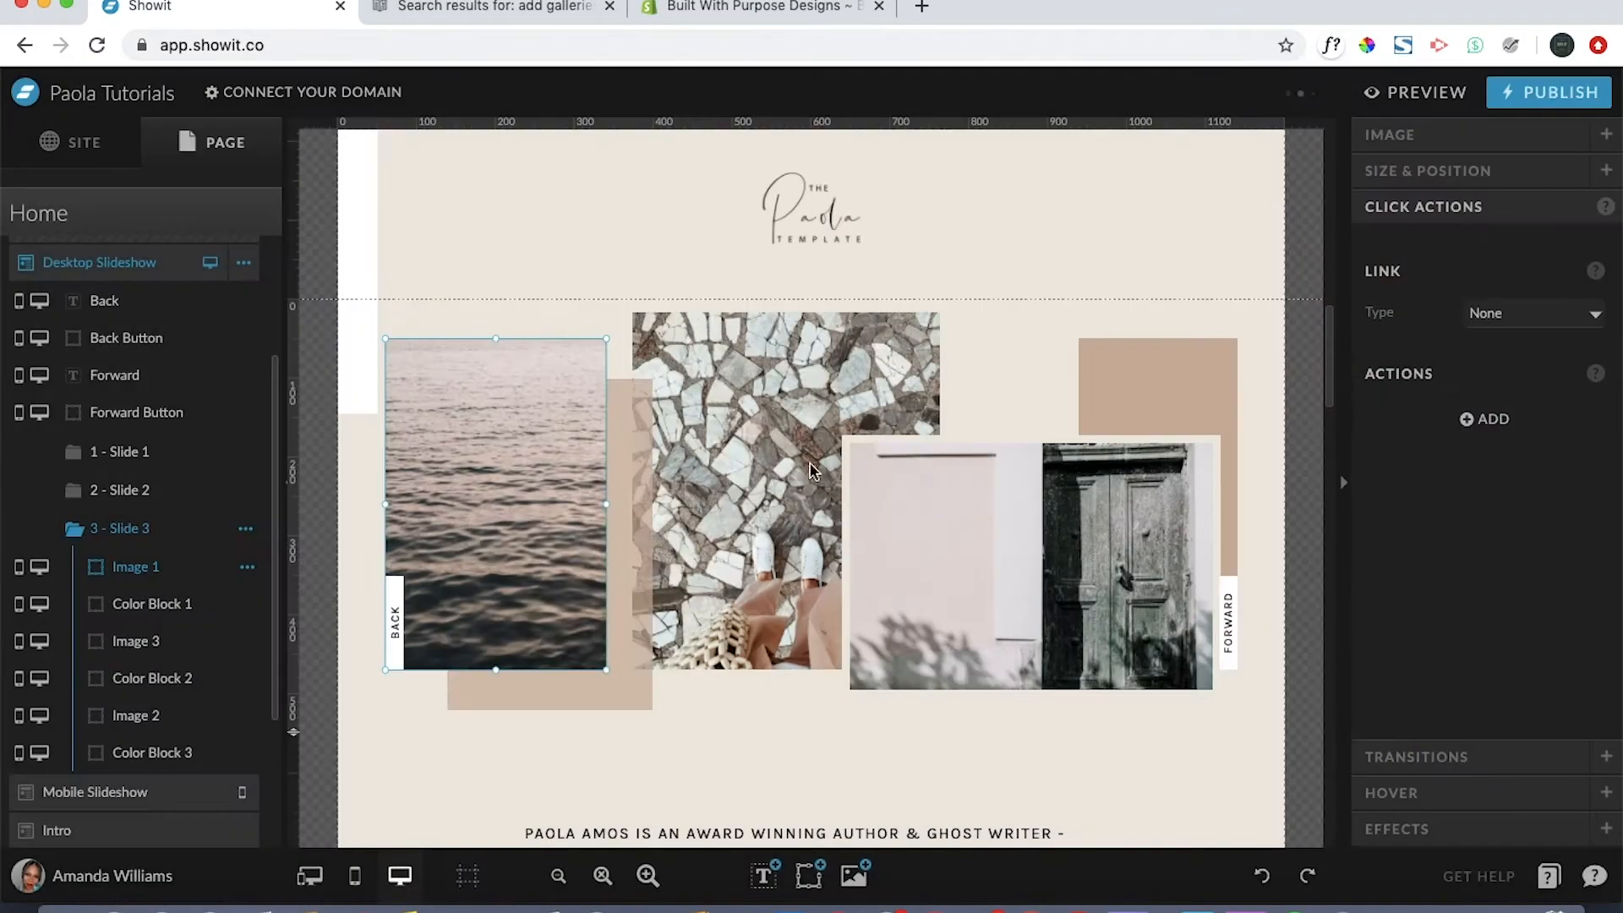
Replace Slide 3's cobblestone photo with 07.jpg and its wide door photo with 06.jpg
double_click(794, 446)
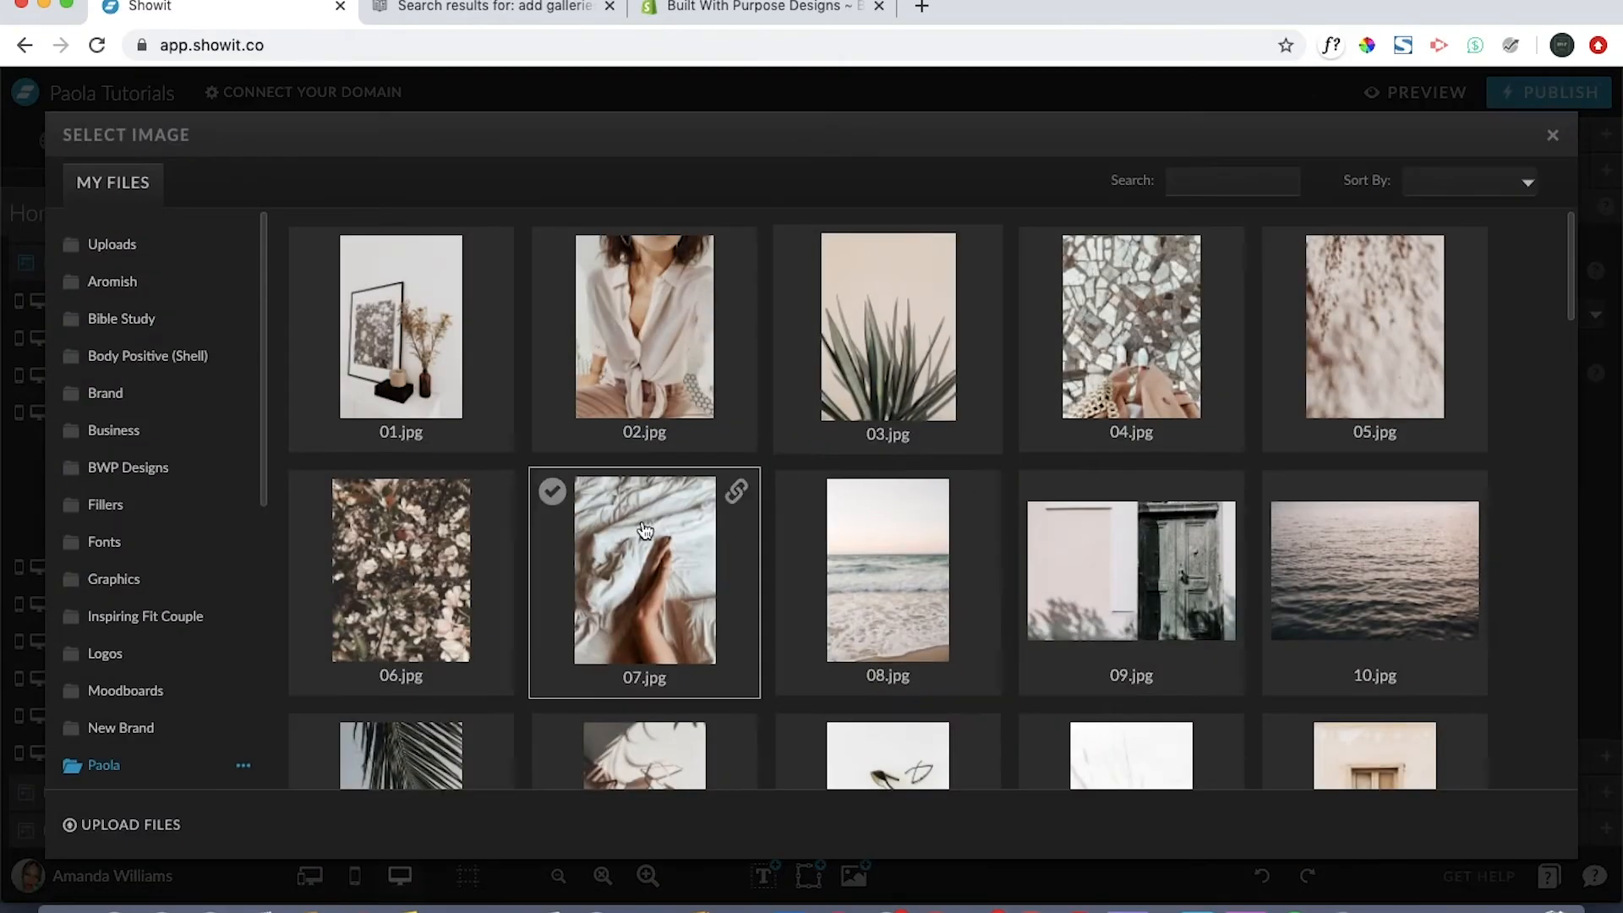
left_click(581, 548)
left_click(1149, 526)
double_click(1149, 526)
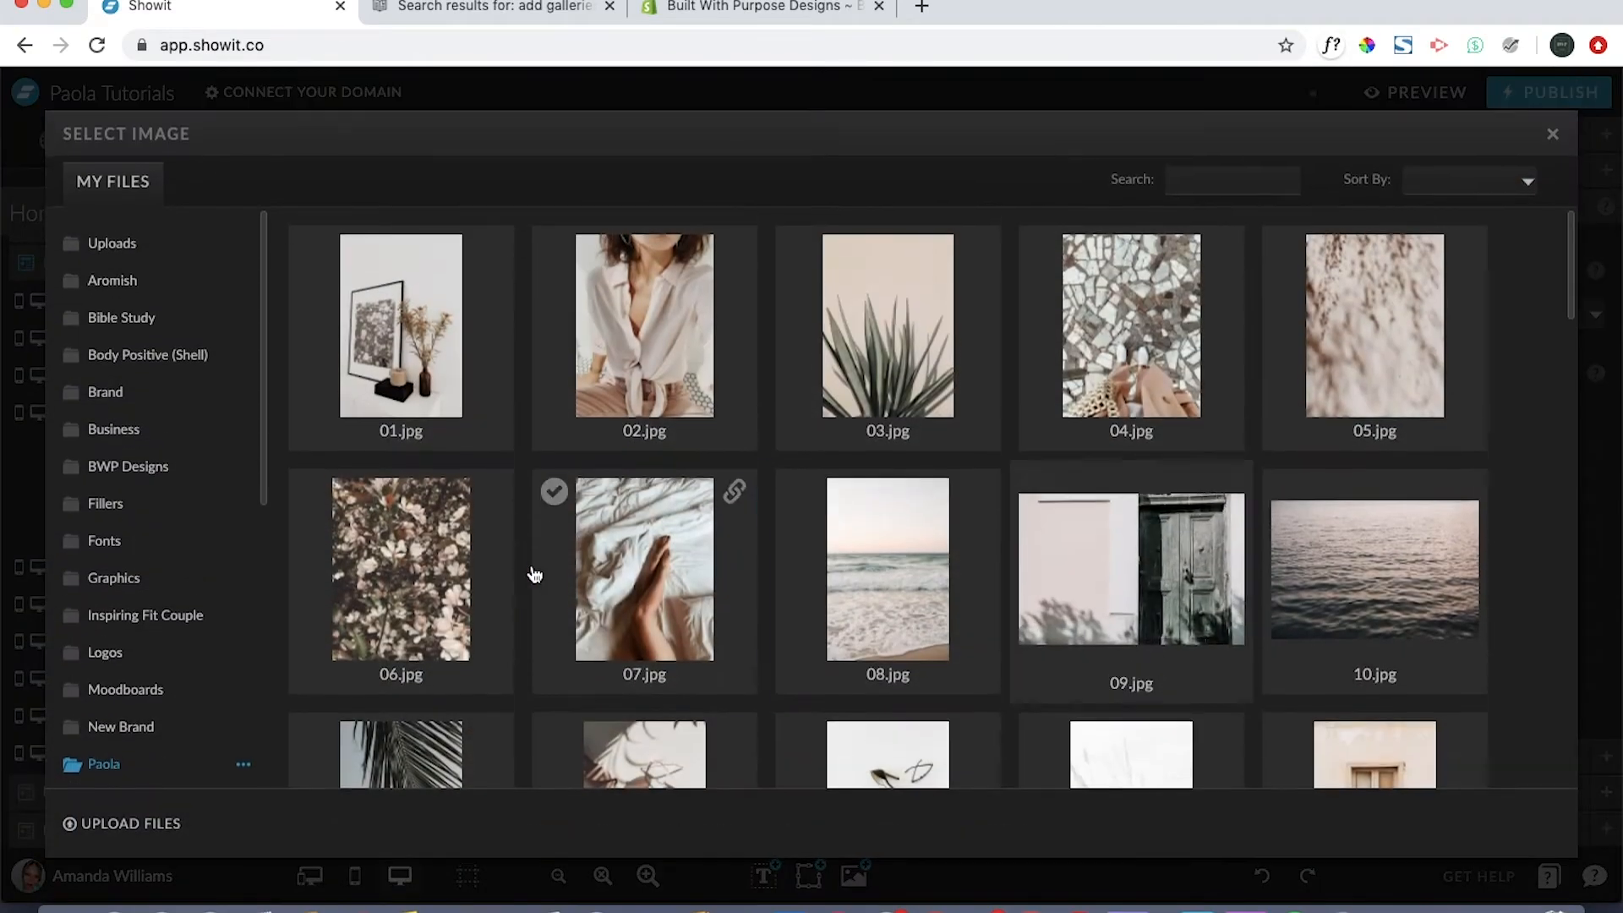
left_click(383, 605)
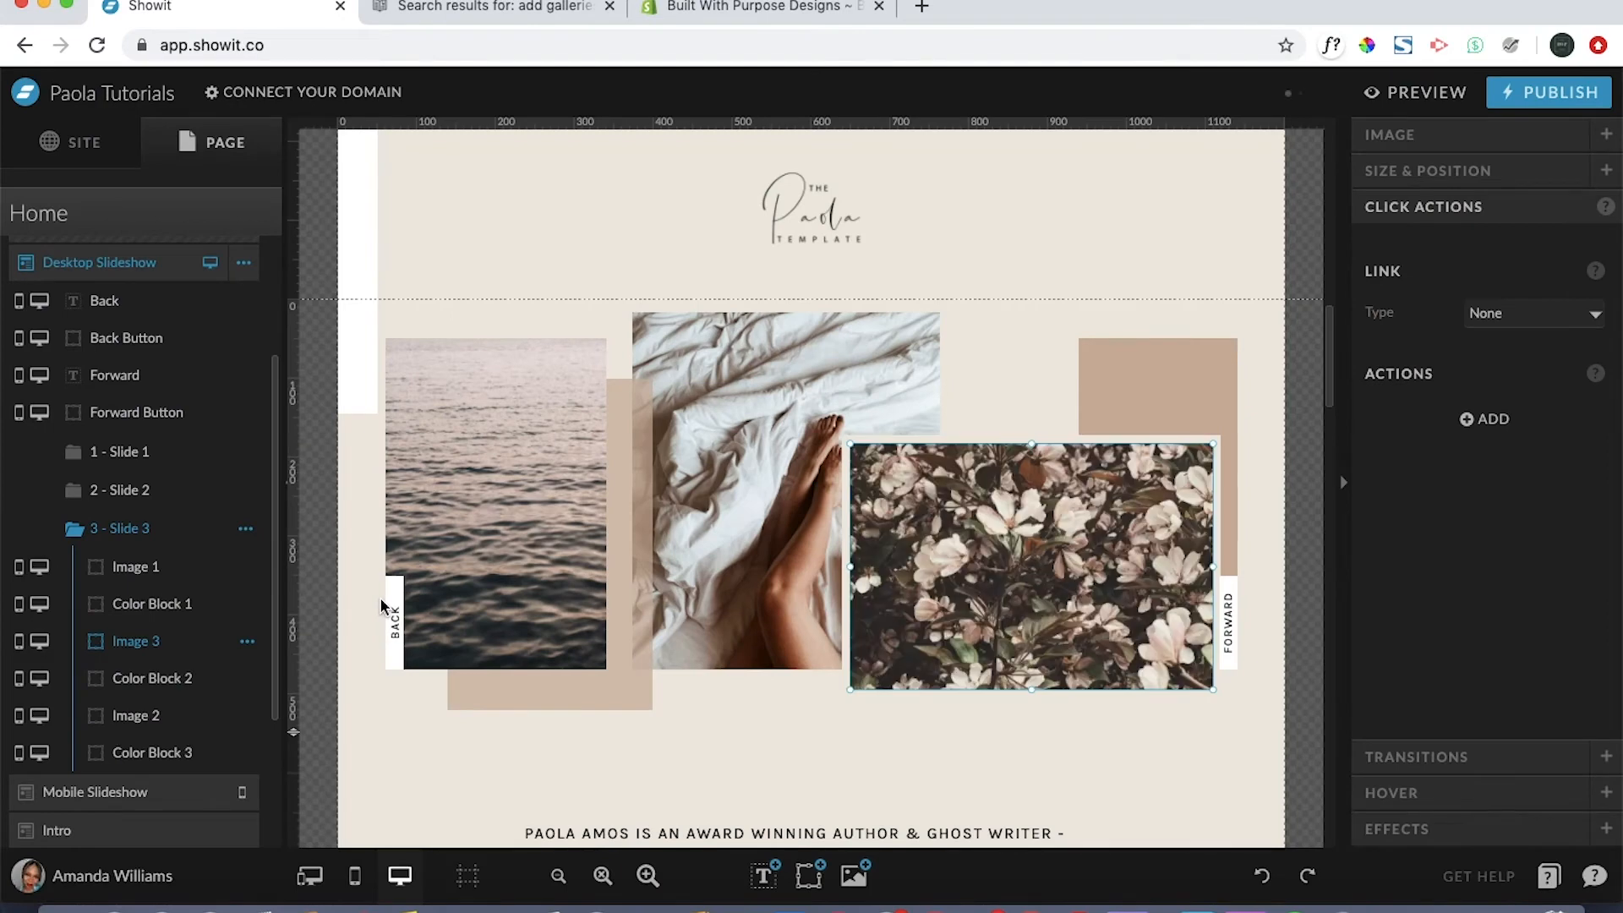
Duplicate the Slide 3 view in the Desktop Slideshow canvas and open the new copy
left_click(155, 494)
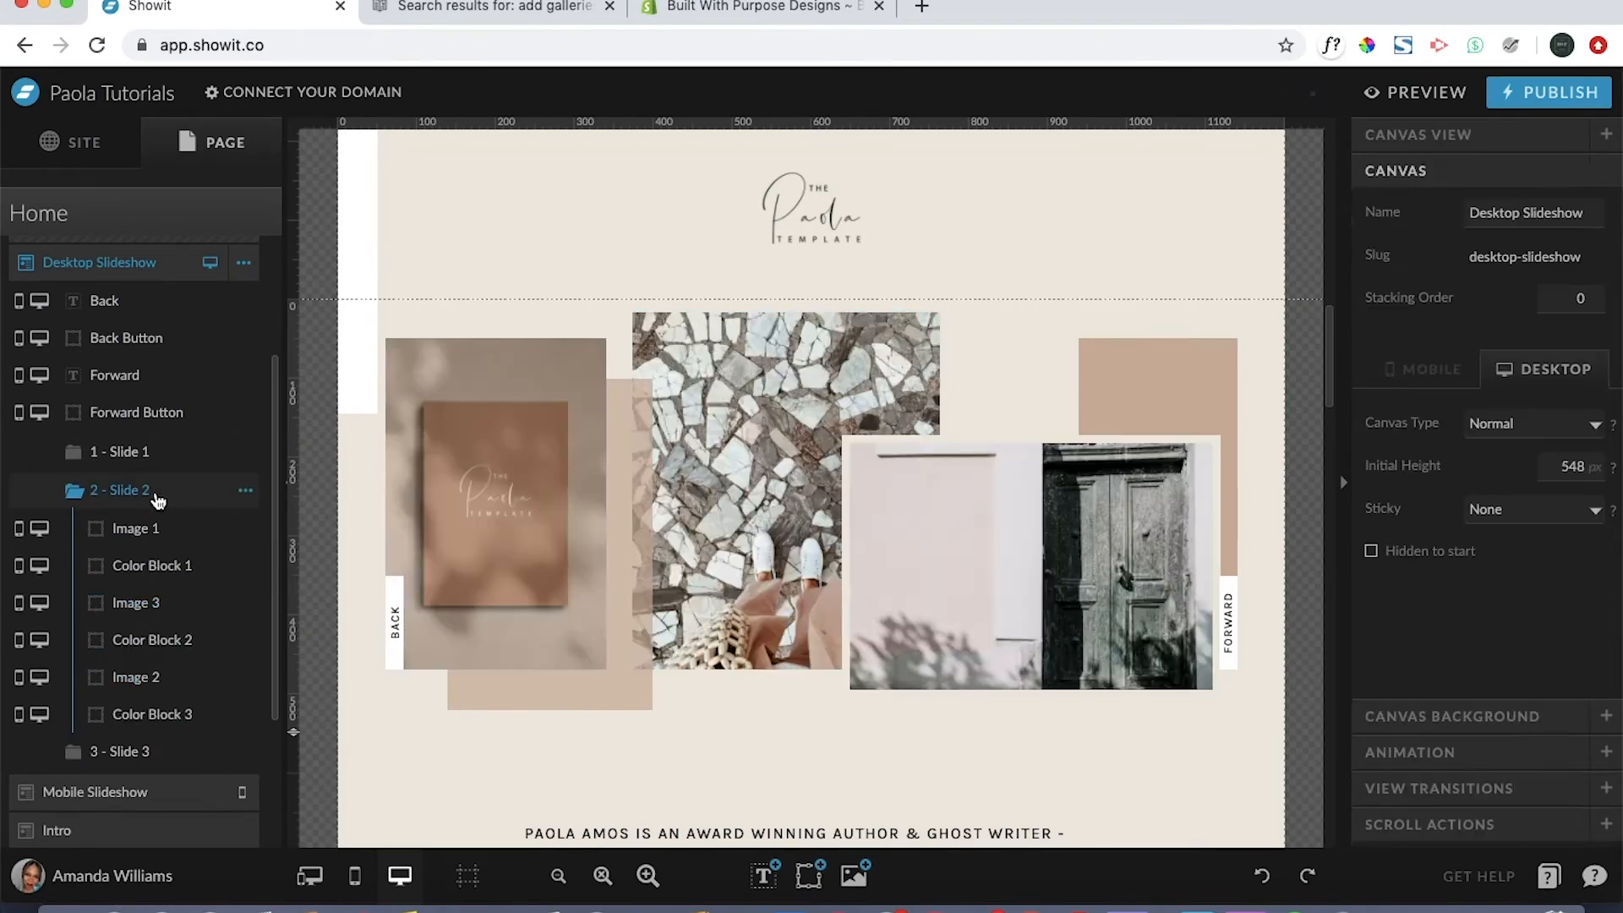
left_click(156, 751)
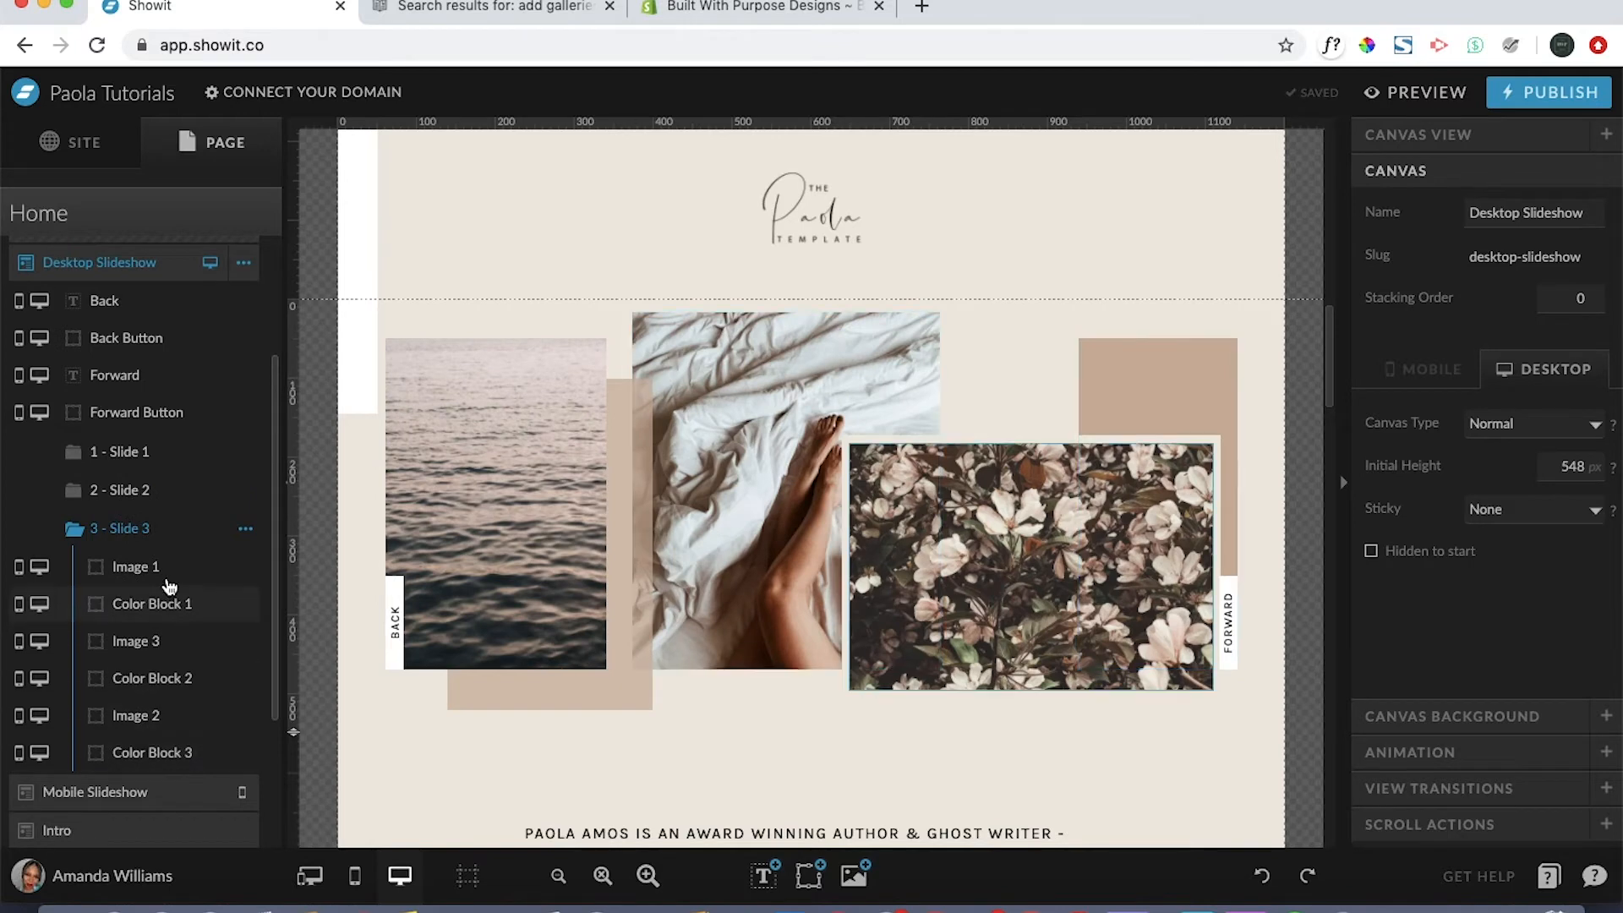
left_click(245, 529)
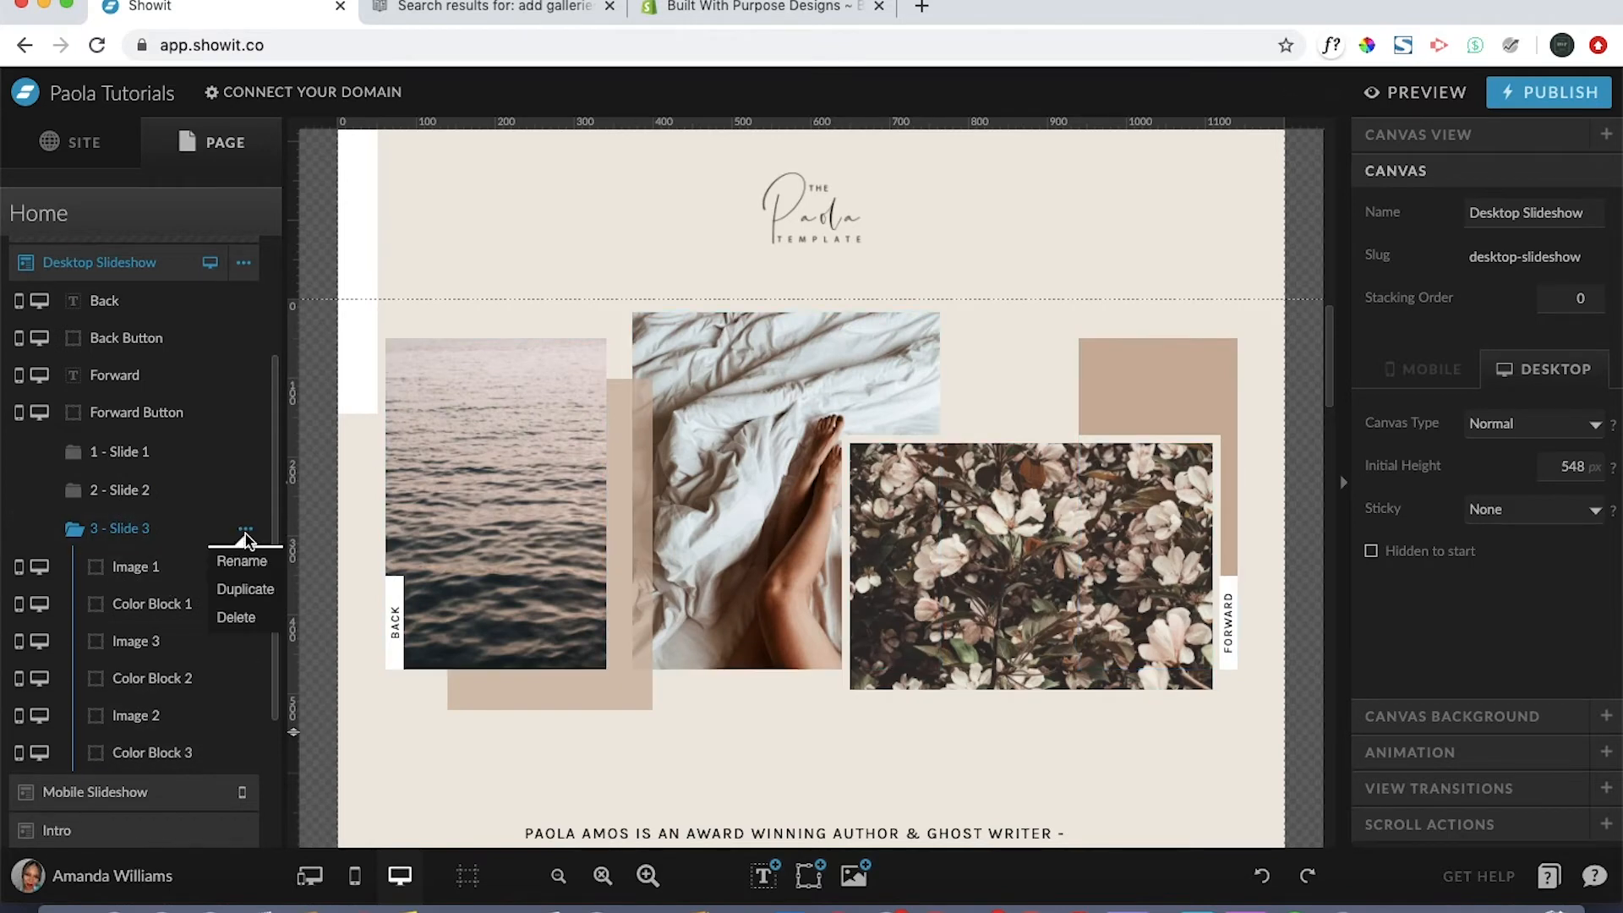
left_click(245, 589)
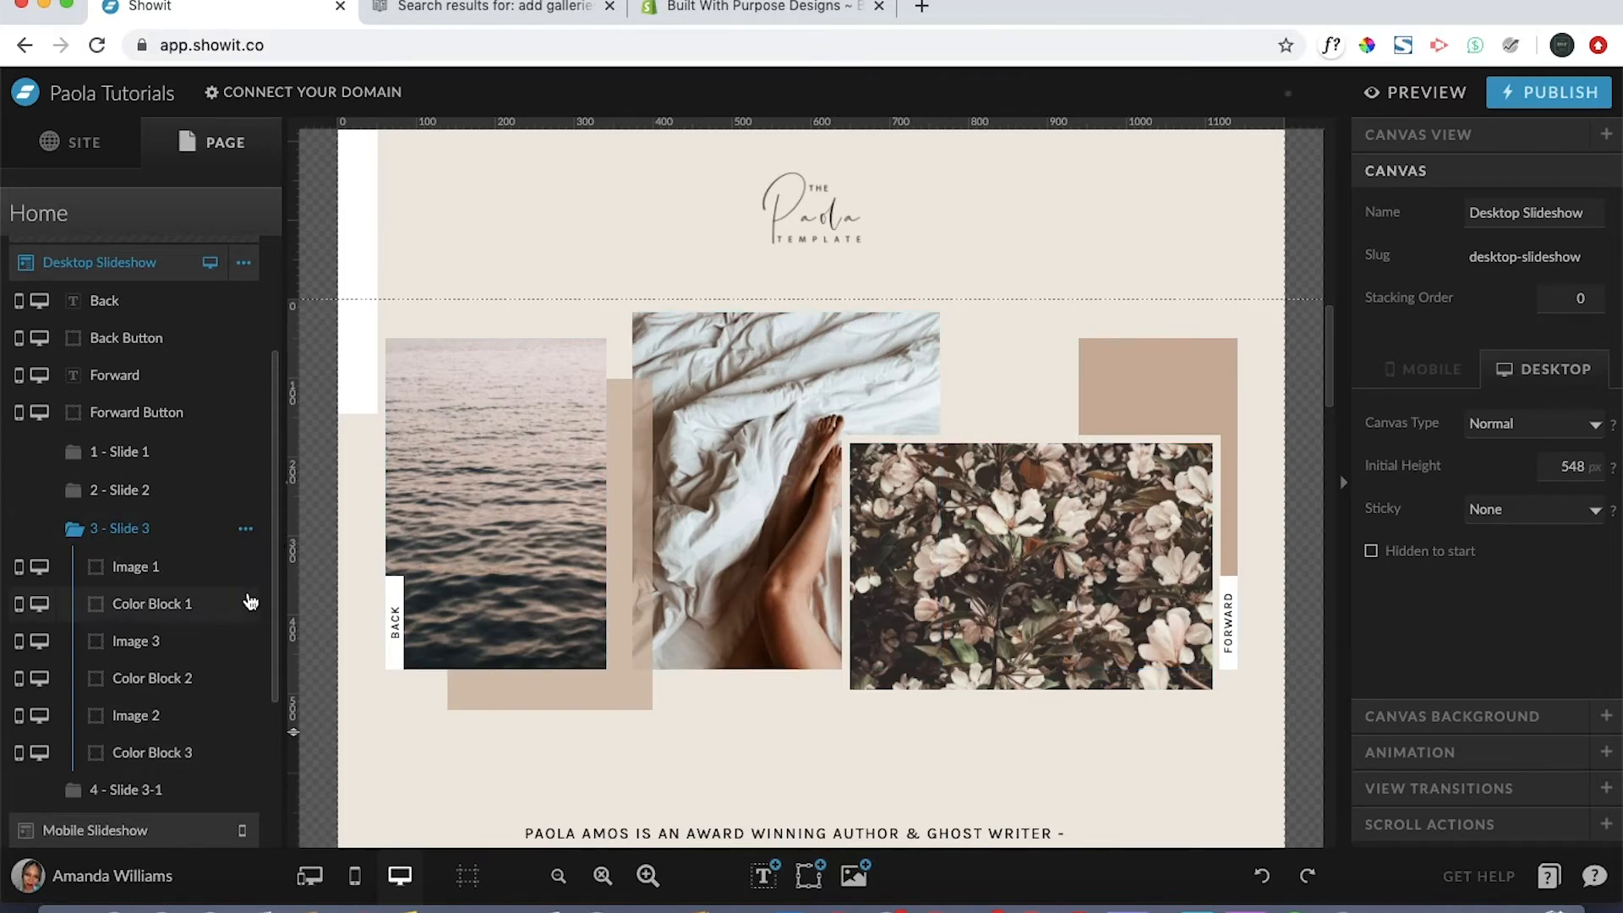
scroll(162, 725, "down", 3)
left_click(148, 682)
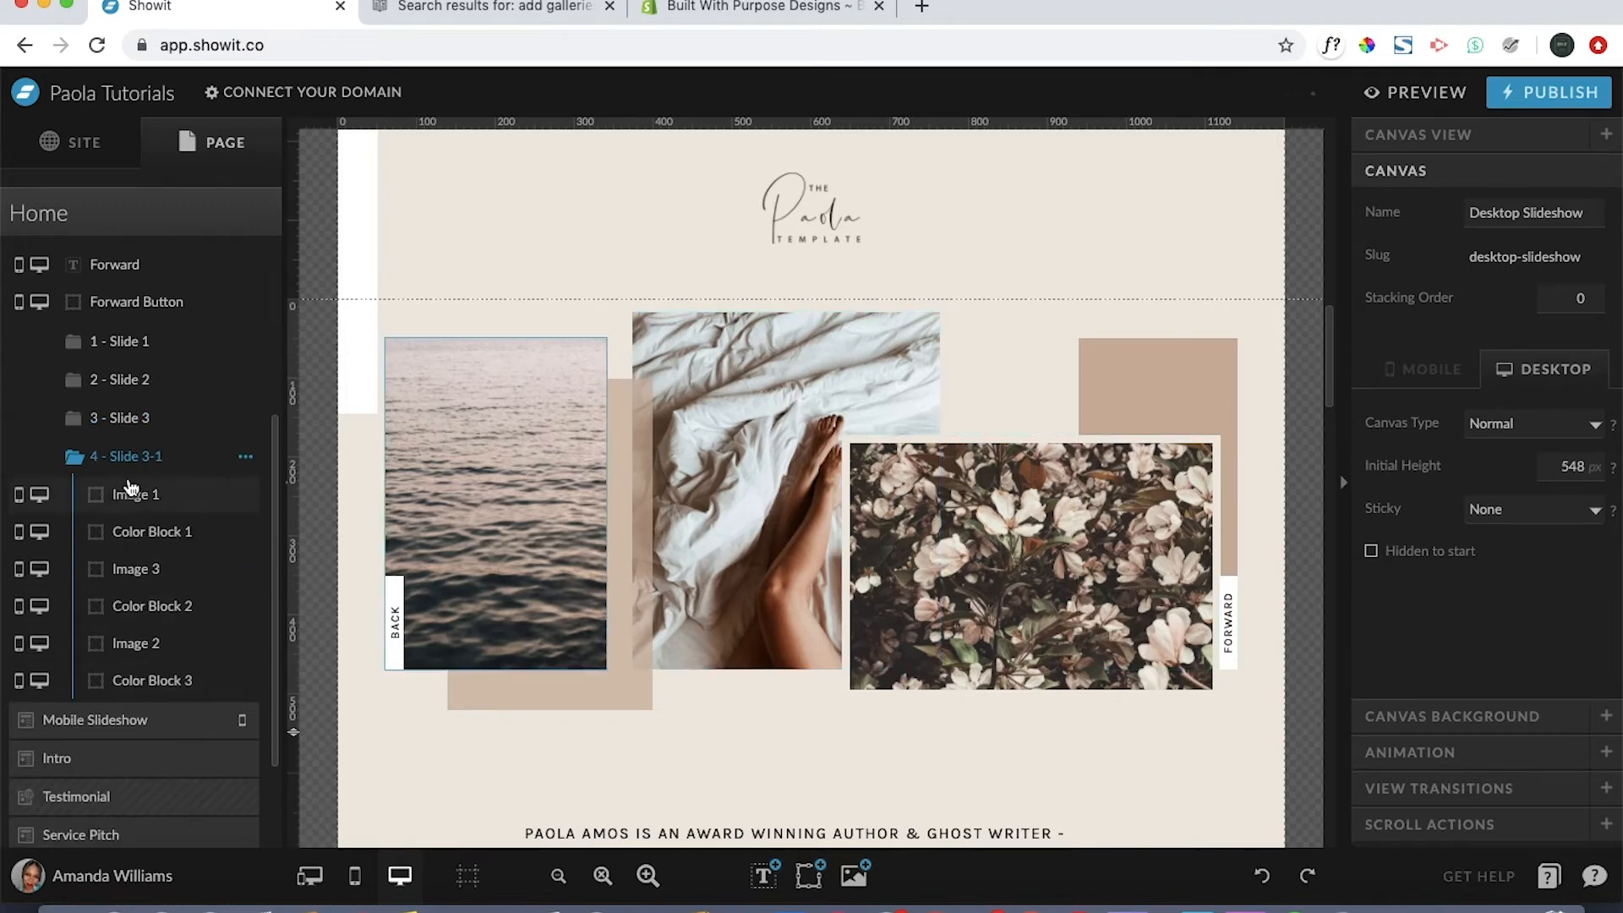
Rename the duplicated Slide 3-1 view as Slide 4
left_click(134, 459)
left_click(122, 548)
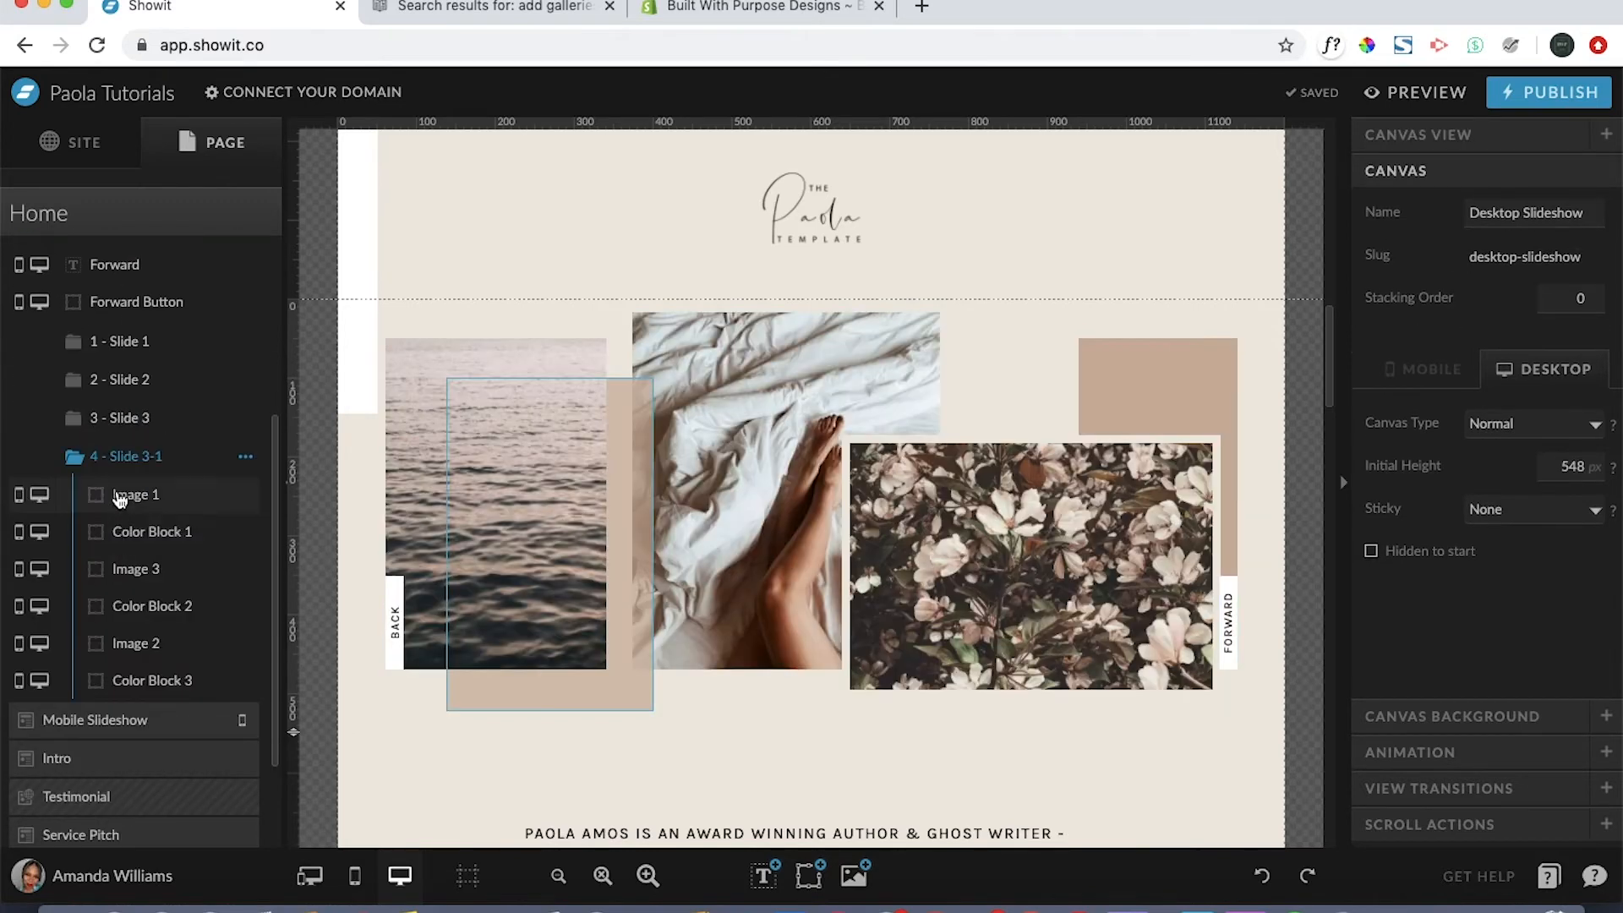
left_click(122, 455)
left_click(122, 548)
left_click(245, 456)
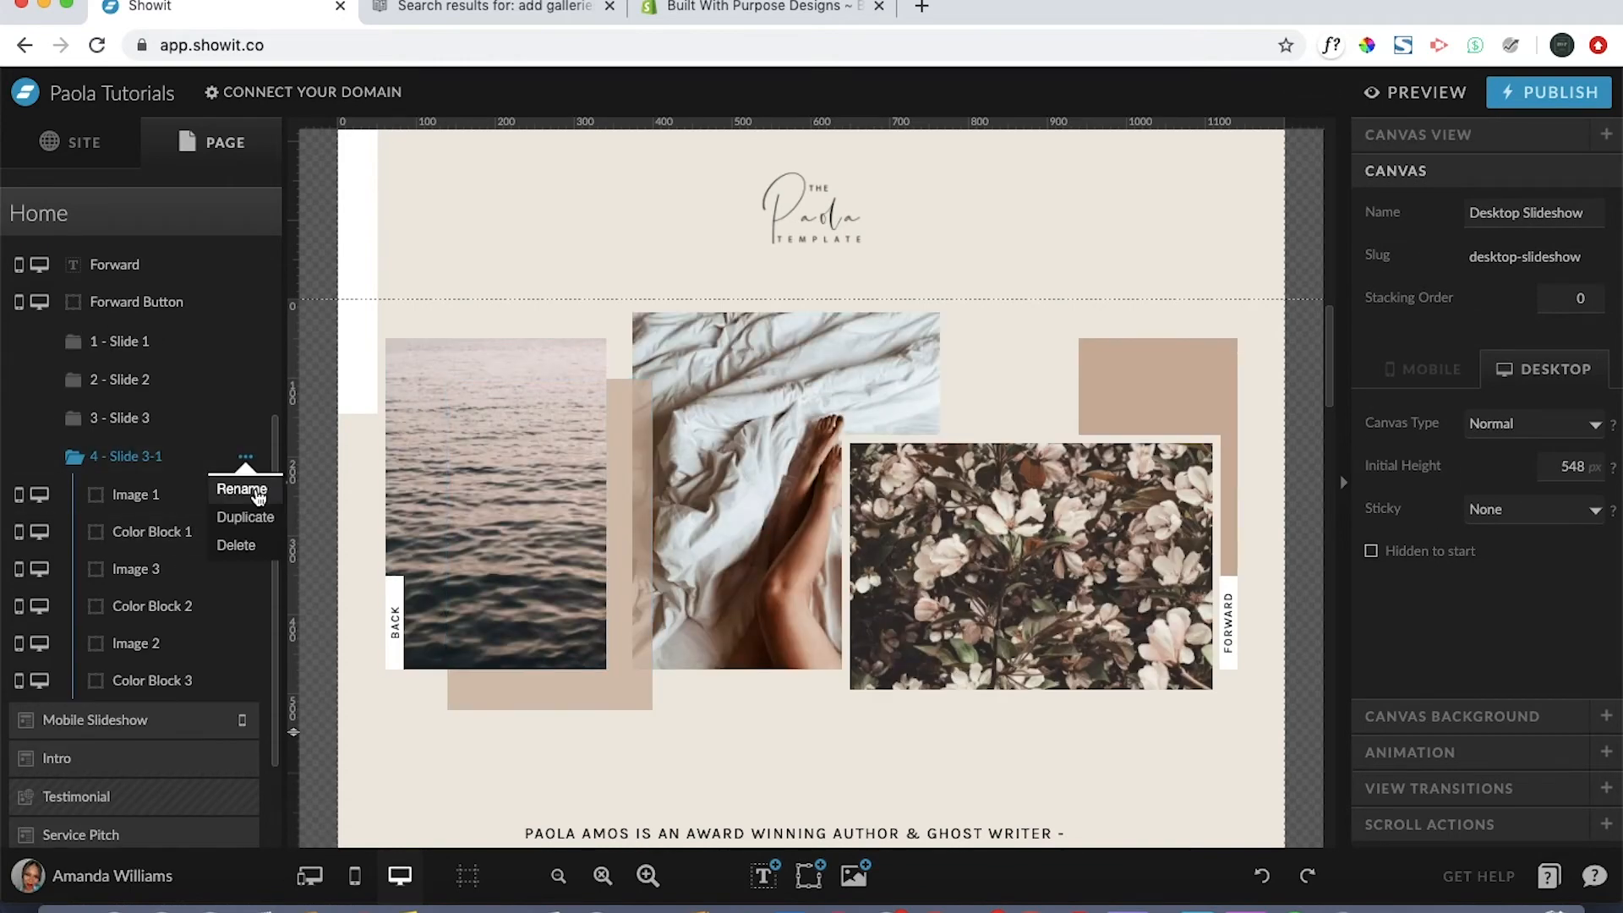
left_click(242, 490)
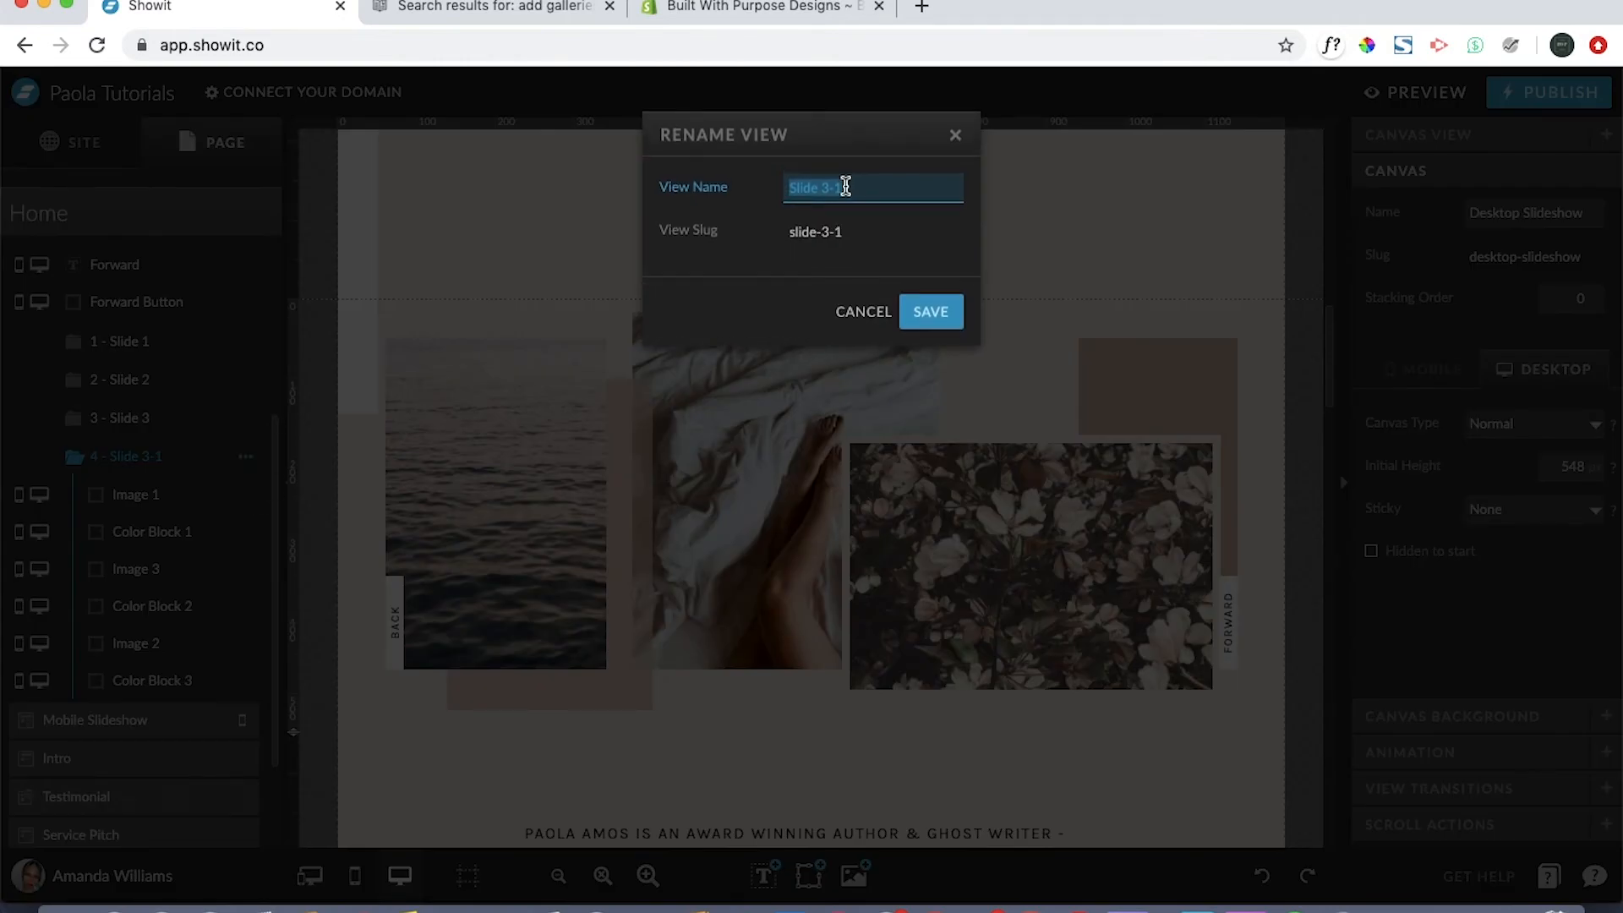
left_click(845, 187)
key("BackSpace")
key("BackSpace")
type("4")
key("Return")
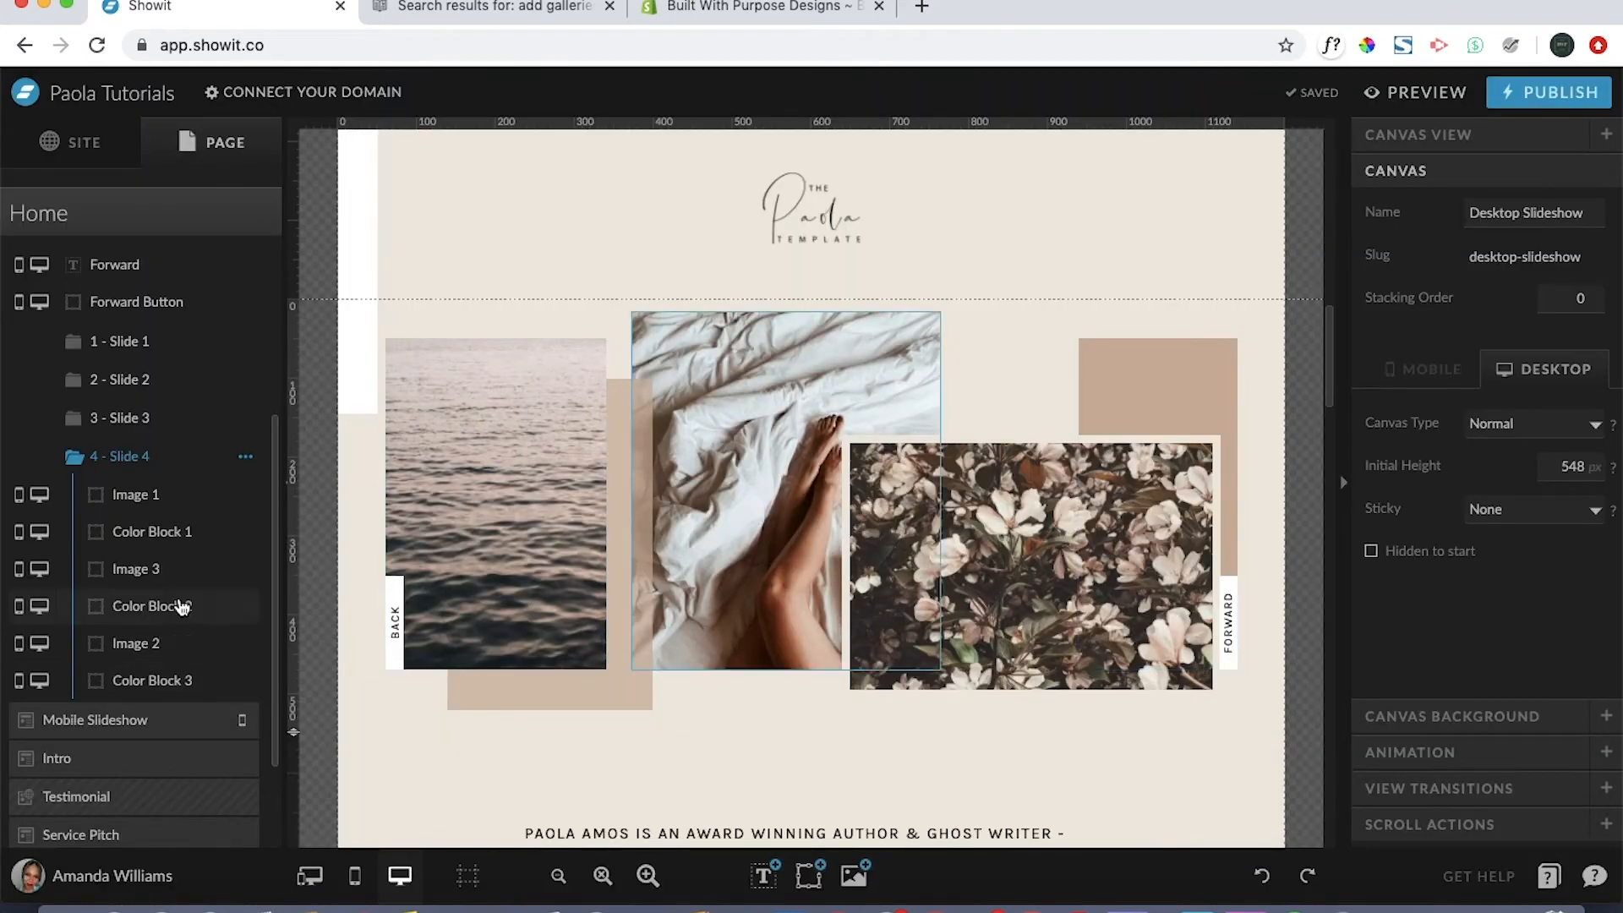
Replace Slide 4's ocean photo with 13.jpg and its bed sheets photo with A4 Book.png from the Paola folder
double_click(537, 475)
scroll(628, 590, "down", 5)
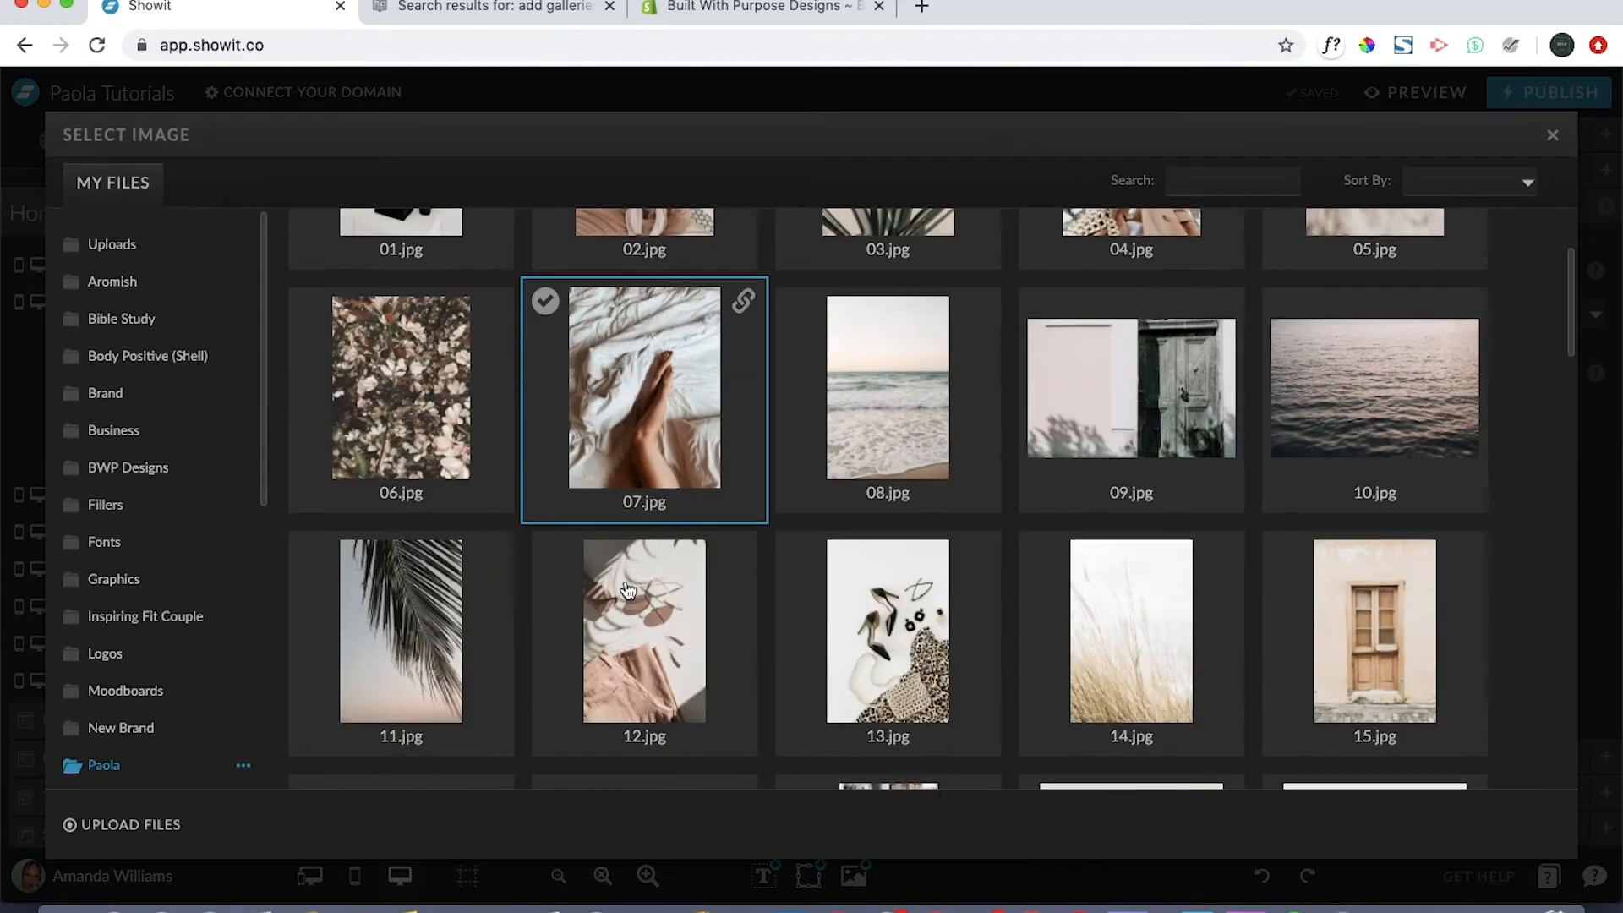
double_click(888, 420)
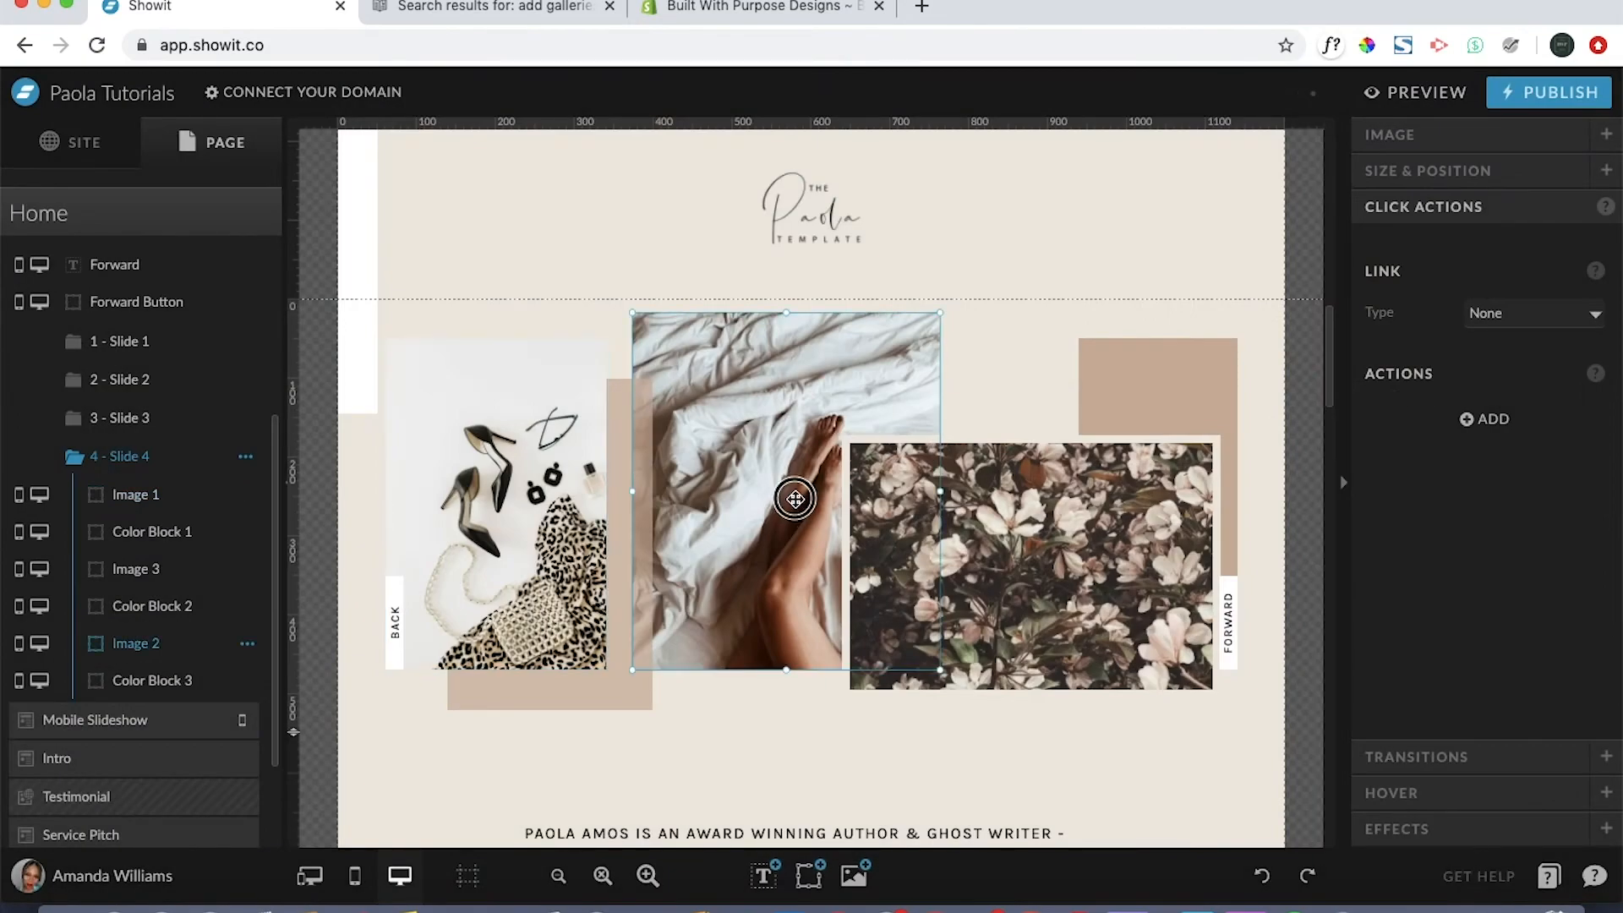
double_click(989, 491)
scroll(972, 473, "down", 5)
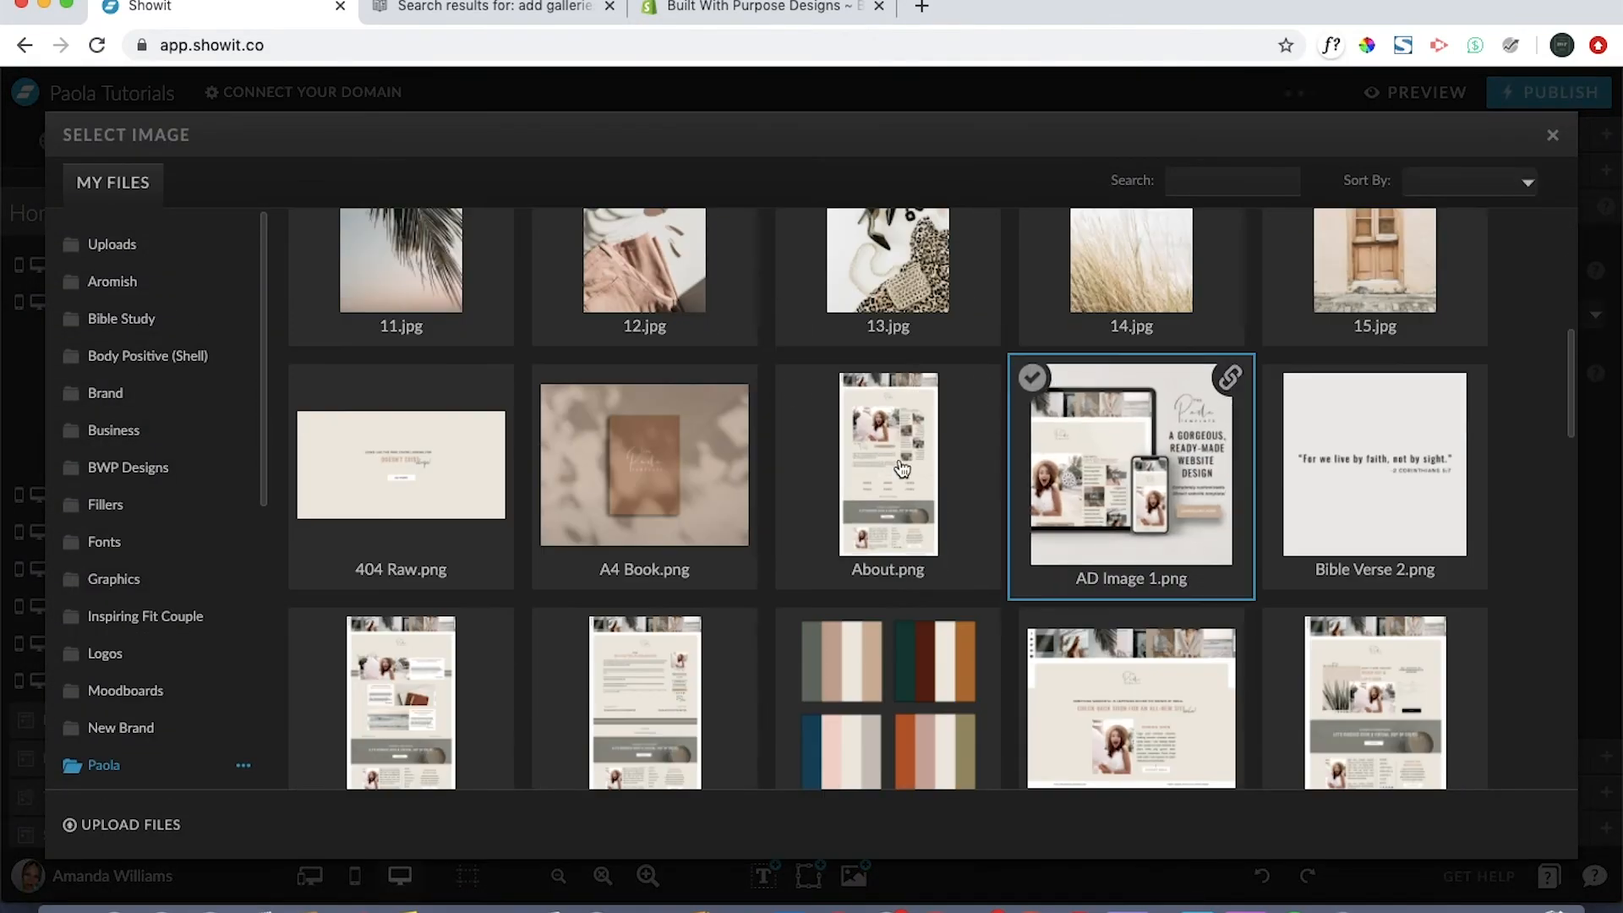
double_click(644, 532)
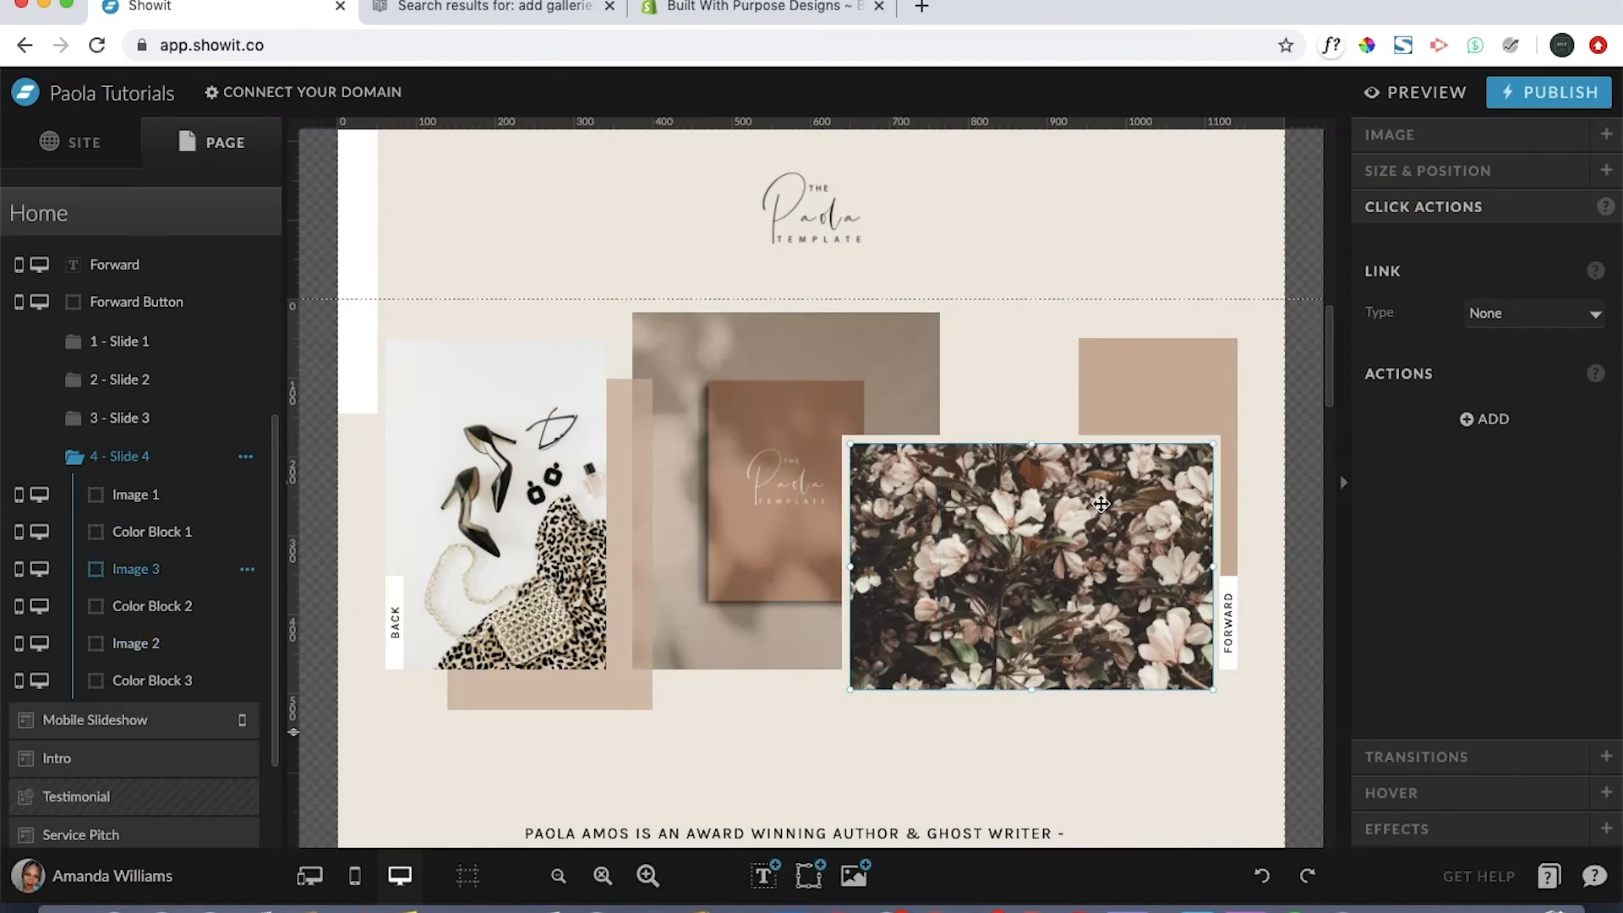
Replace Slide 4's wide flower photo, Image 3, with 14.jpg from the Paola folder
double_click(1102, 510)
scroll(1043, 670, "down", 4)
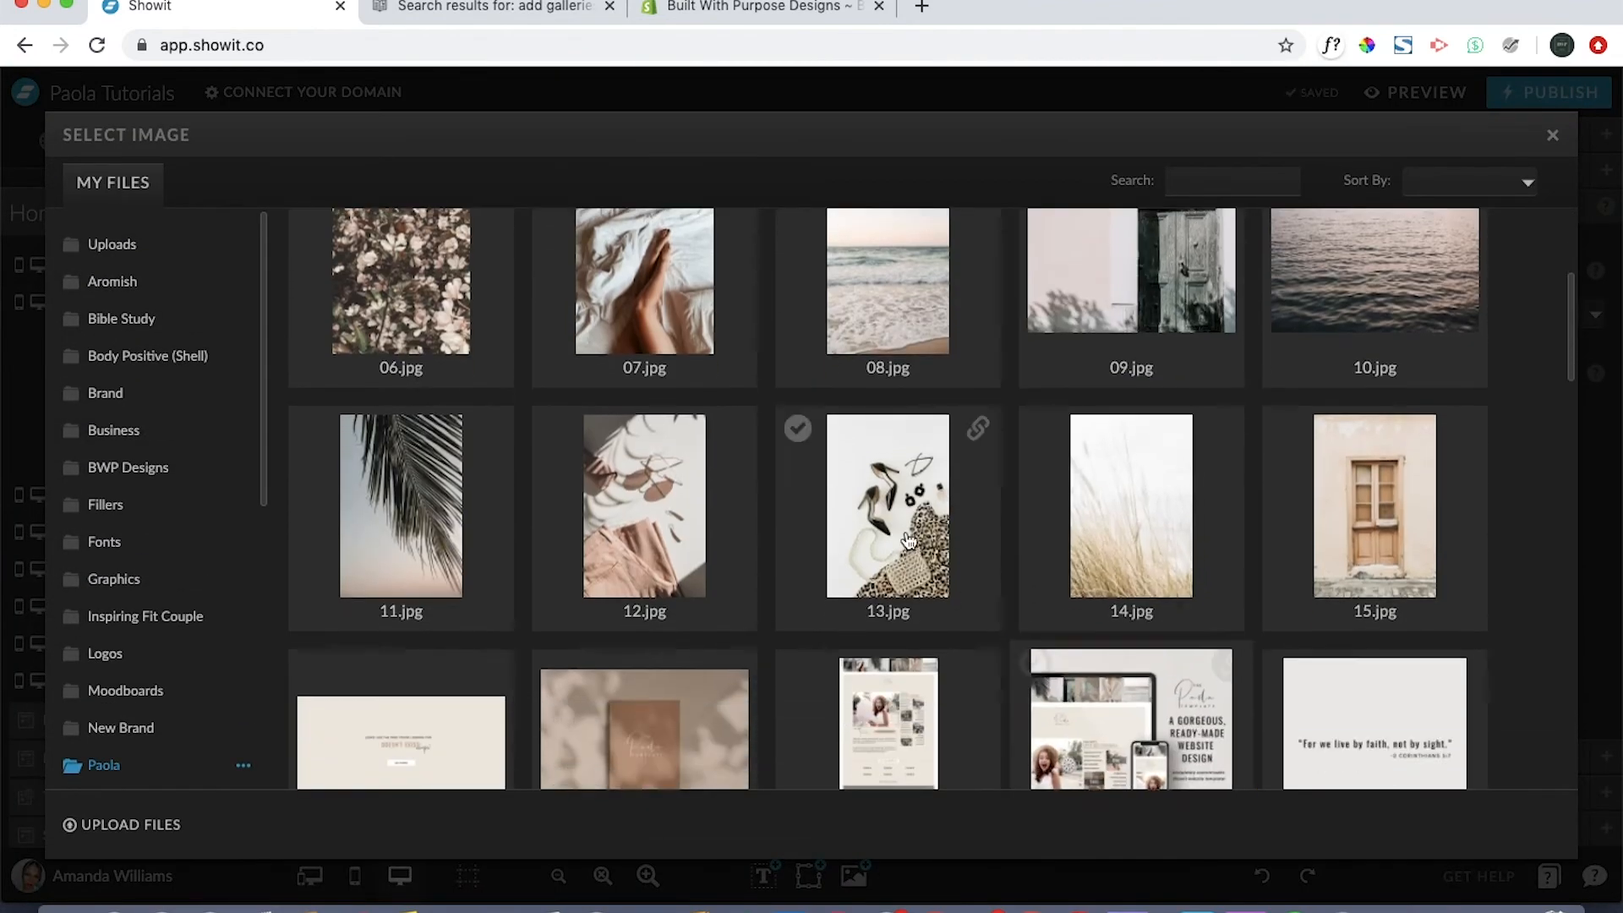
left_click(1114, 517)
double_click(1114, 517)
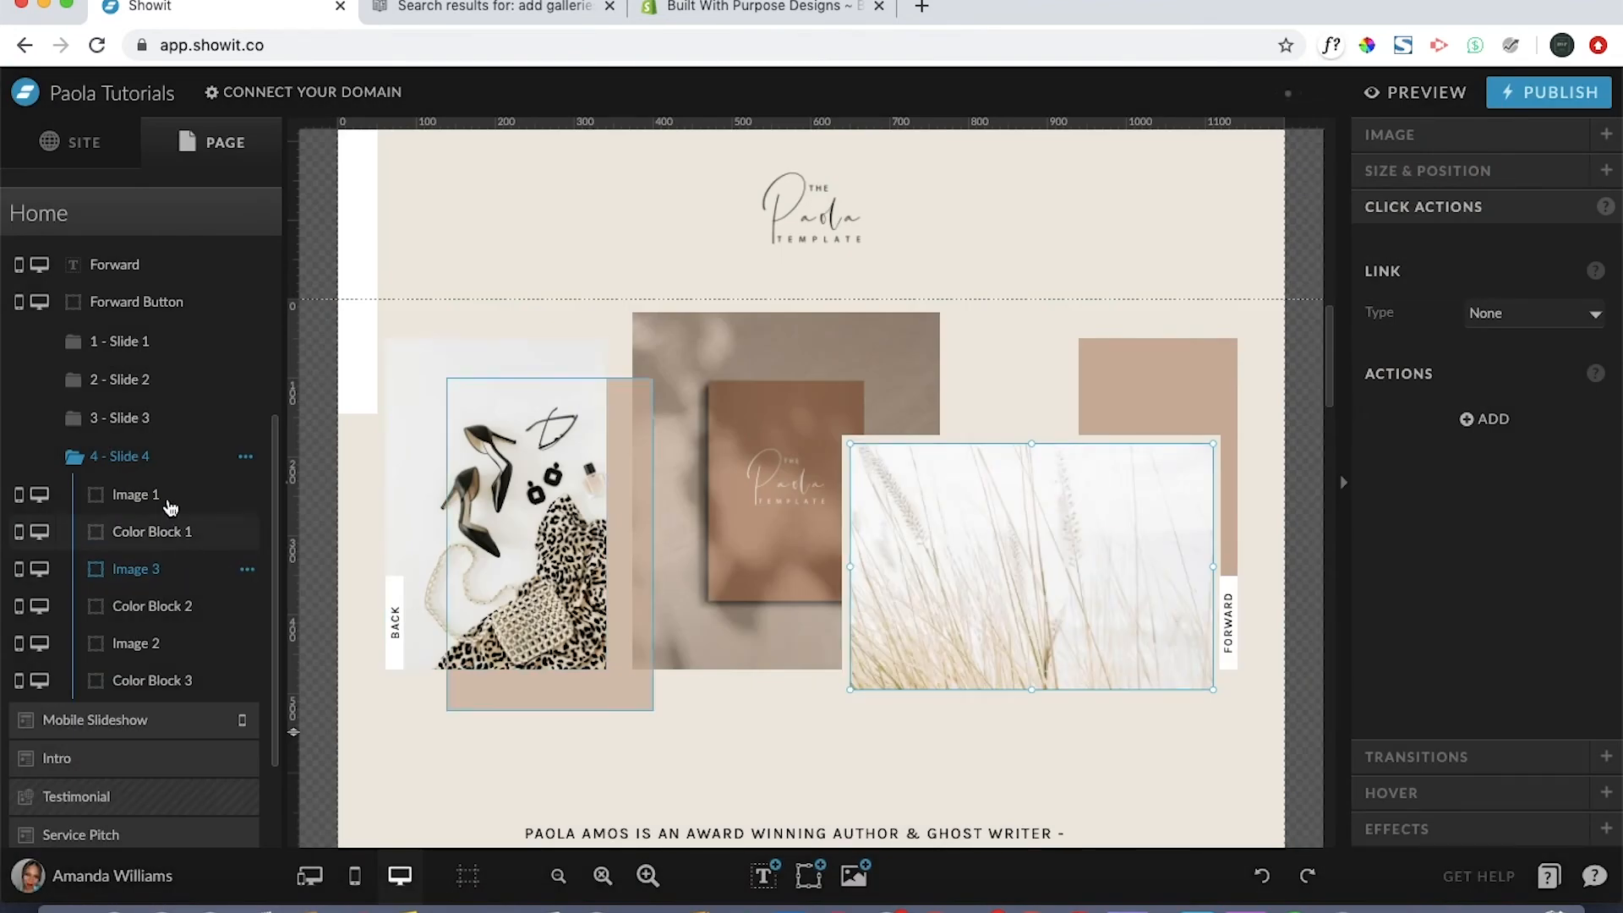
Show the Slide 3, Slide 2 and Slide 1 views in turn to check their images on the canvas
left_click(159, 423)
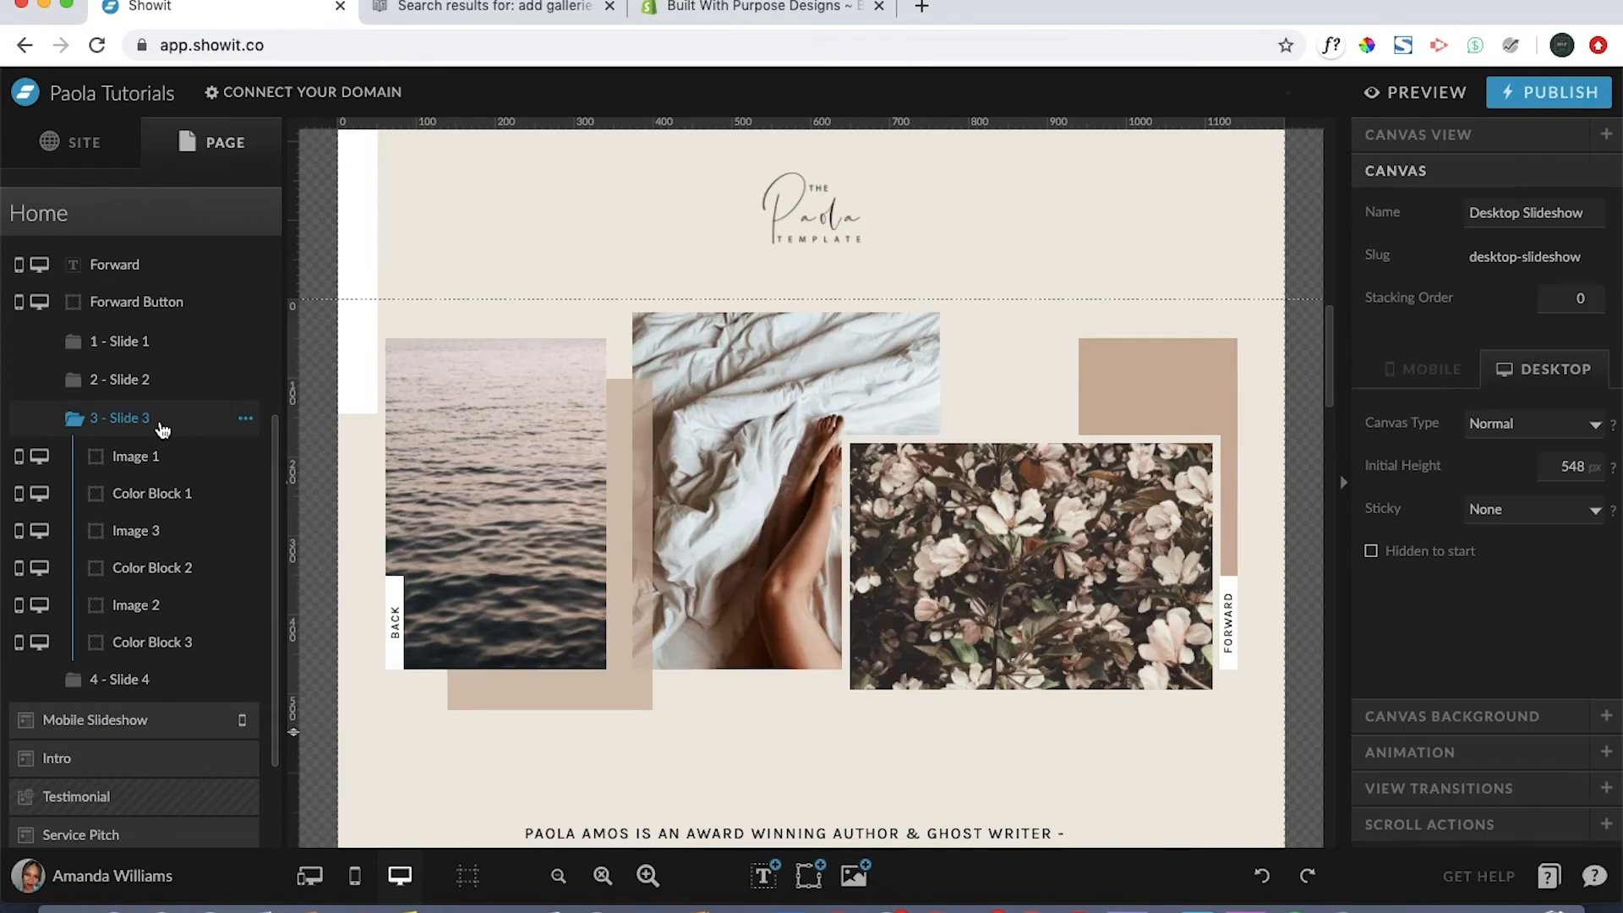
left_click(143, 377)
left_click(140, 344)
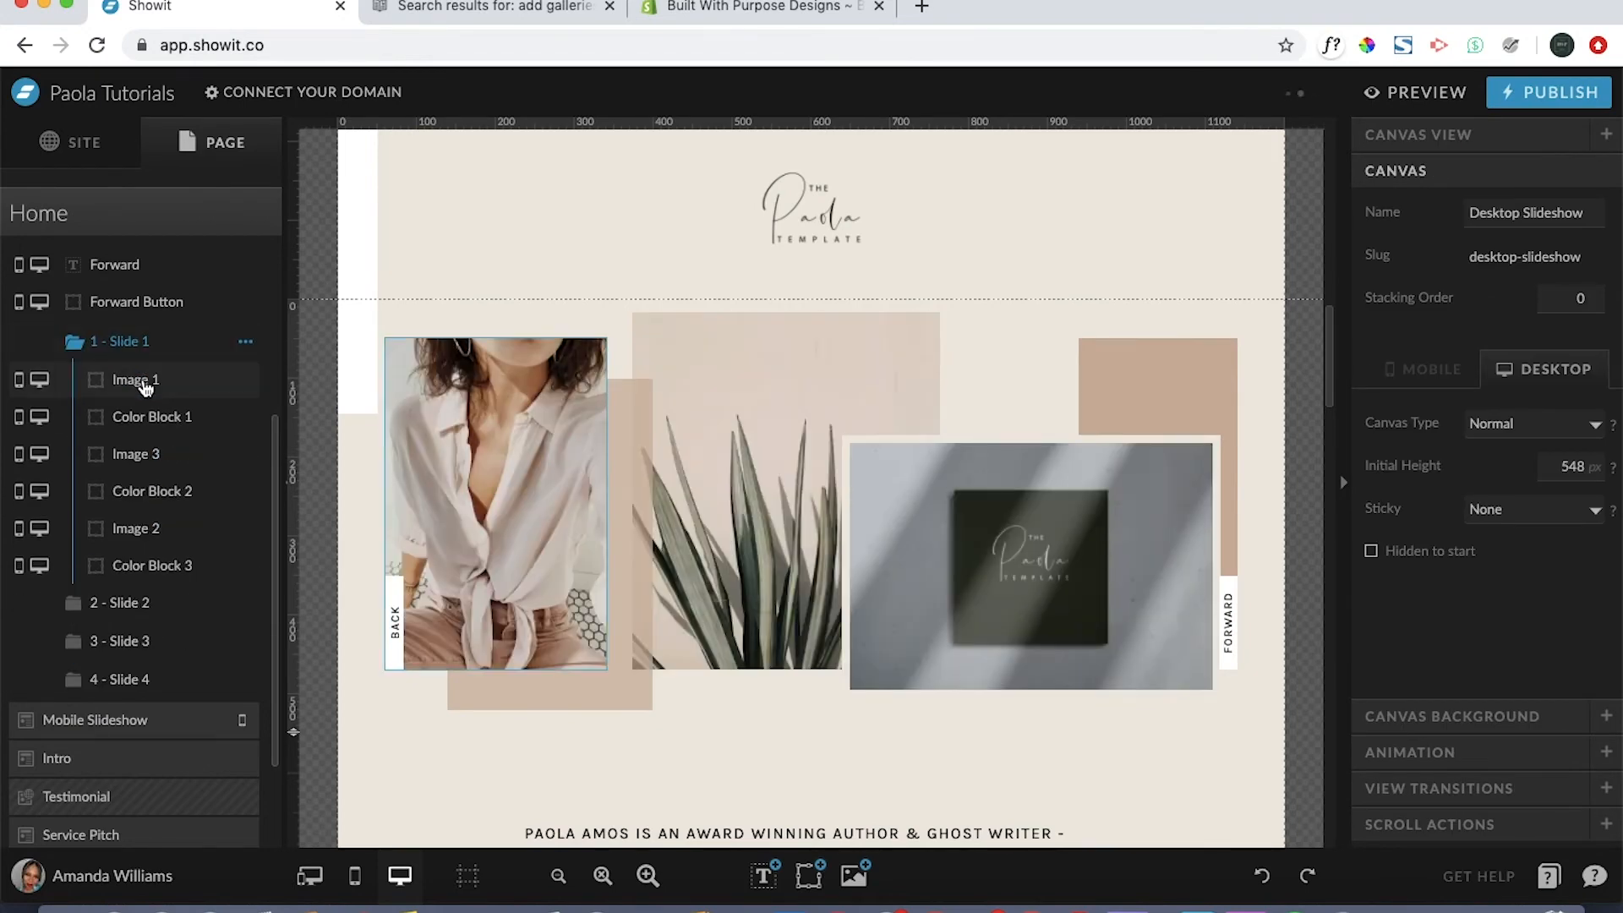
Open the Home page's site preview in a new browser tab and dismiss the free writer's guide pop-up
left_click(1390, 96)
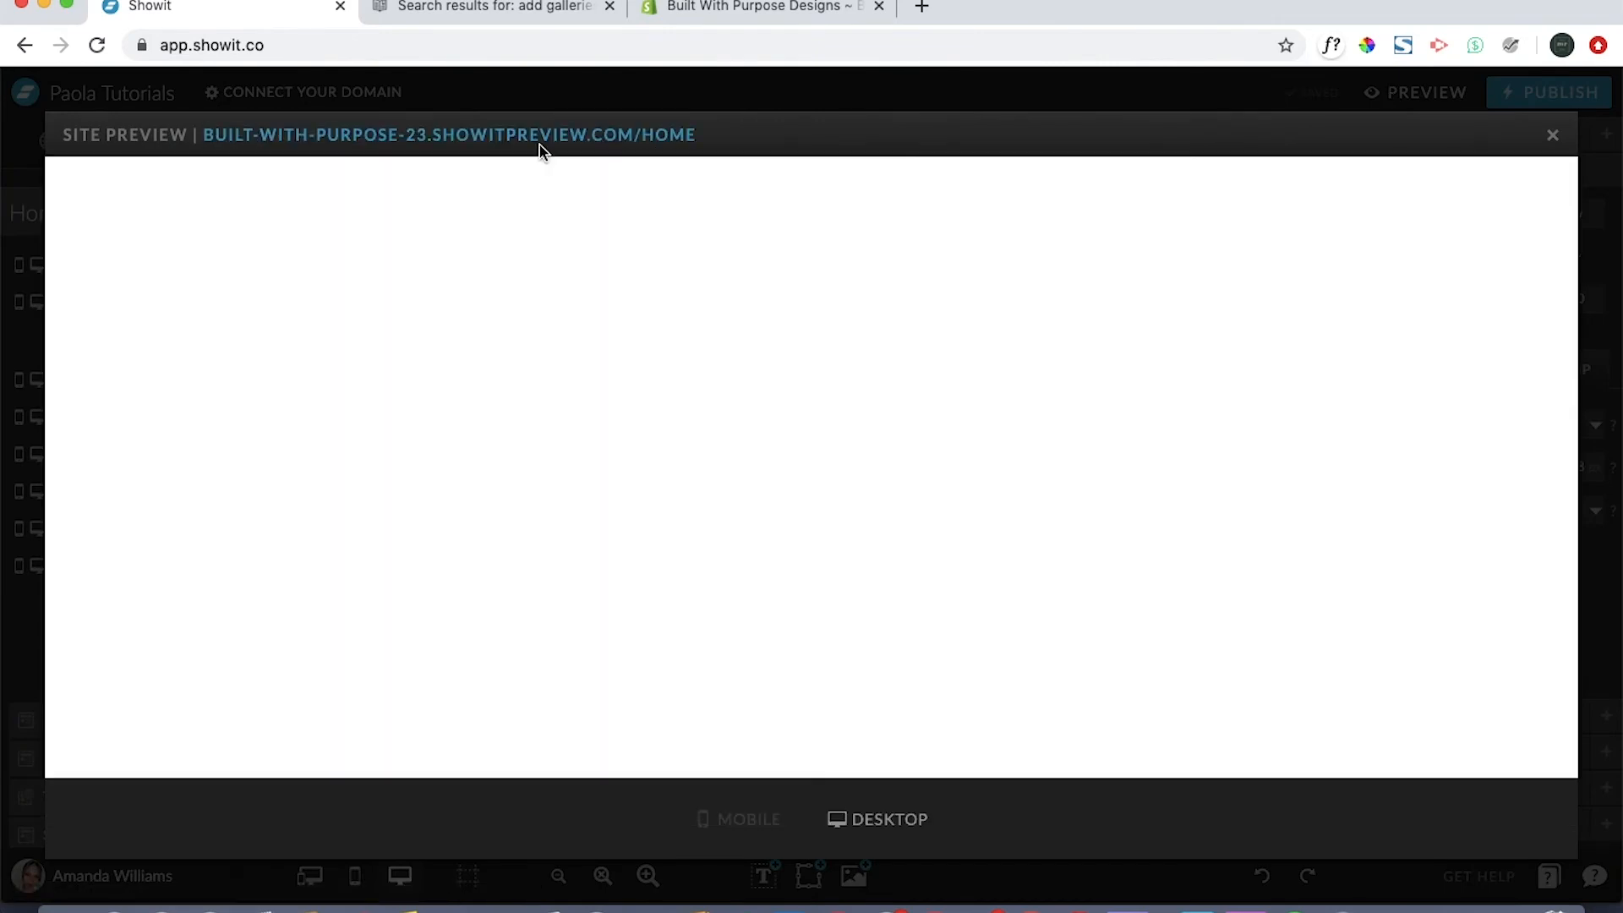
left_click(523, 143)
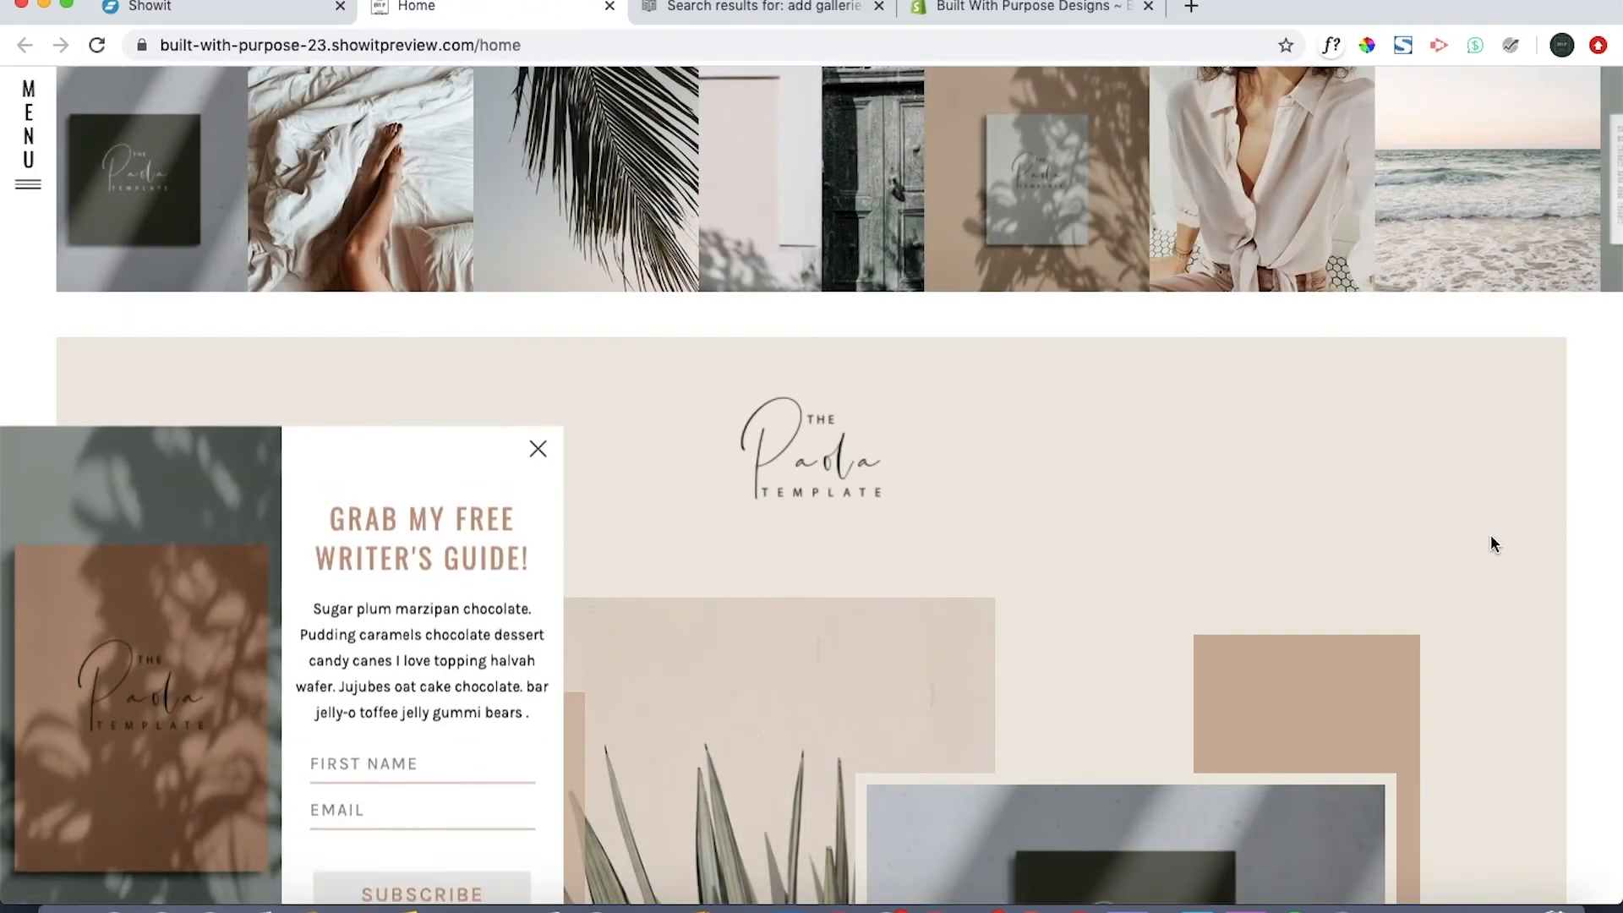
scroll(1489, 534, "down", 1)
left_click(536, 367)
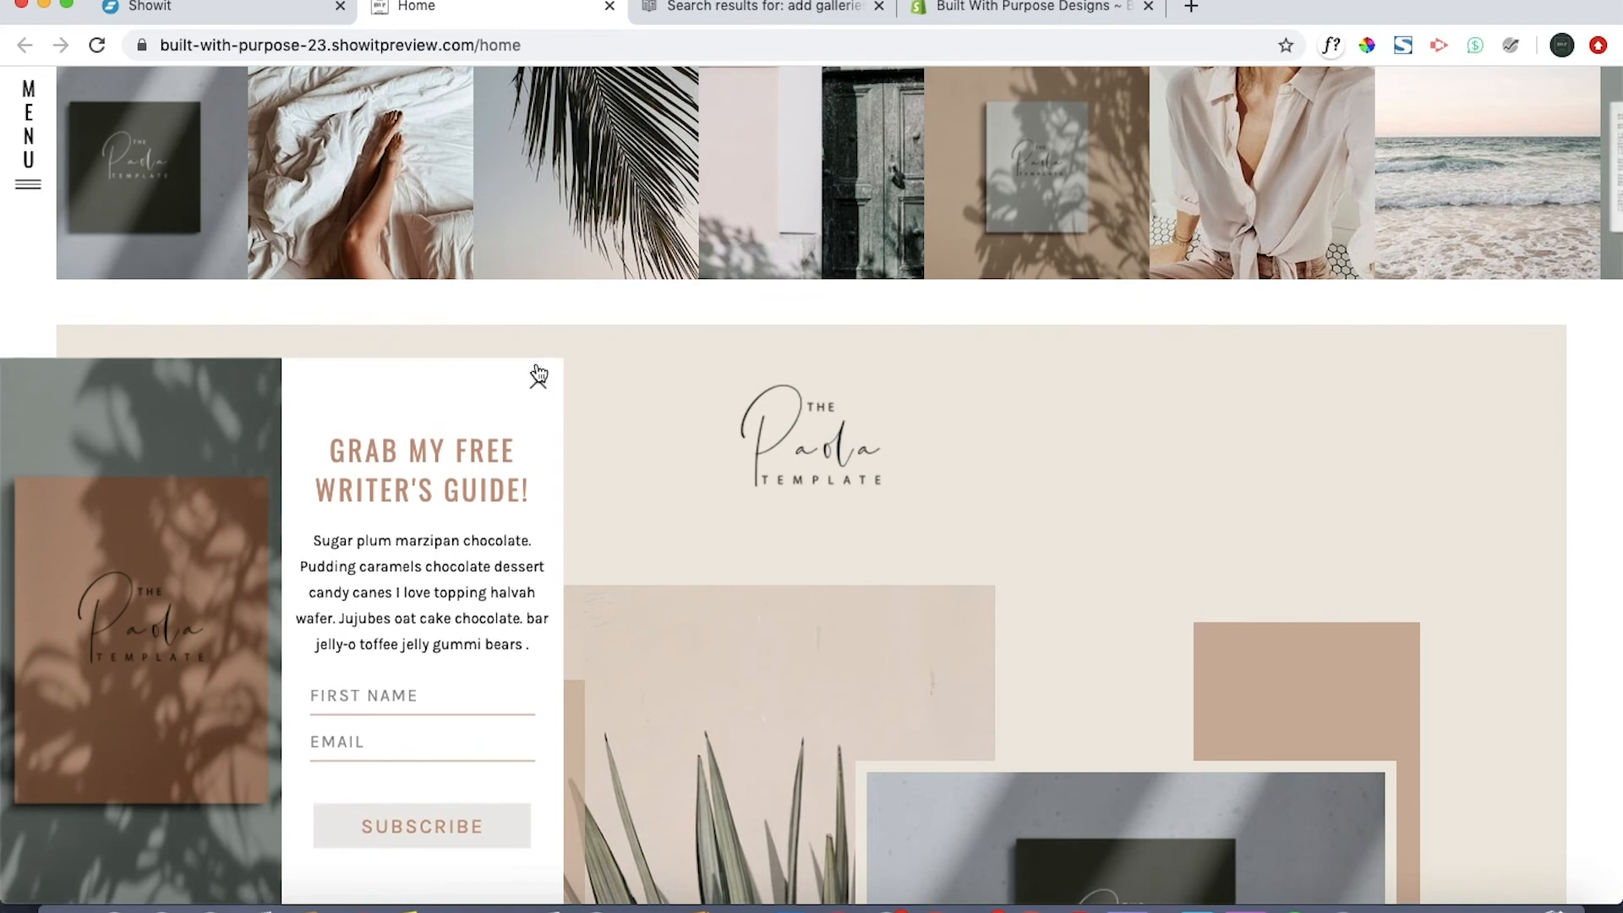
scroll(1499, 489, "down", 5)
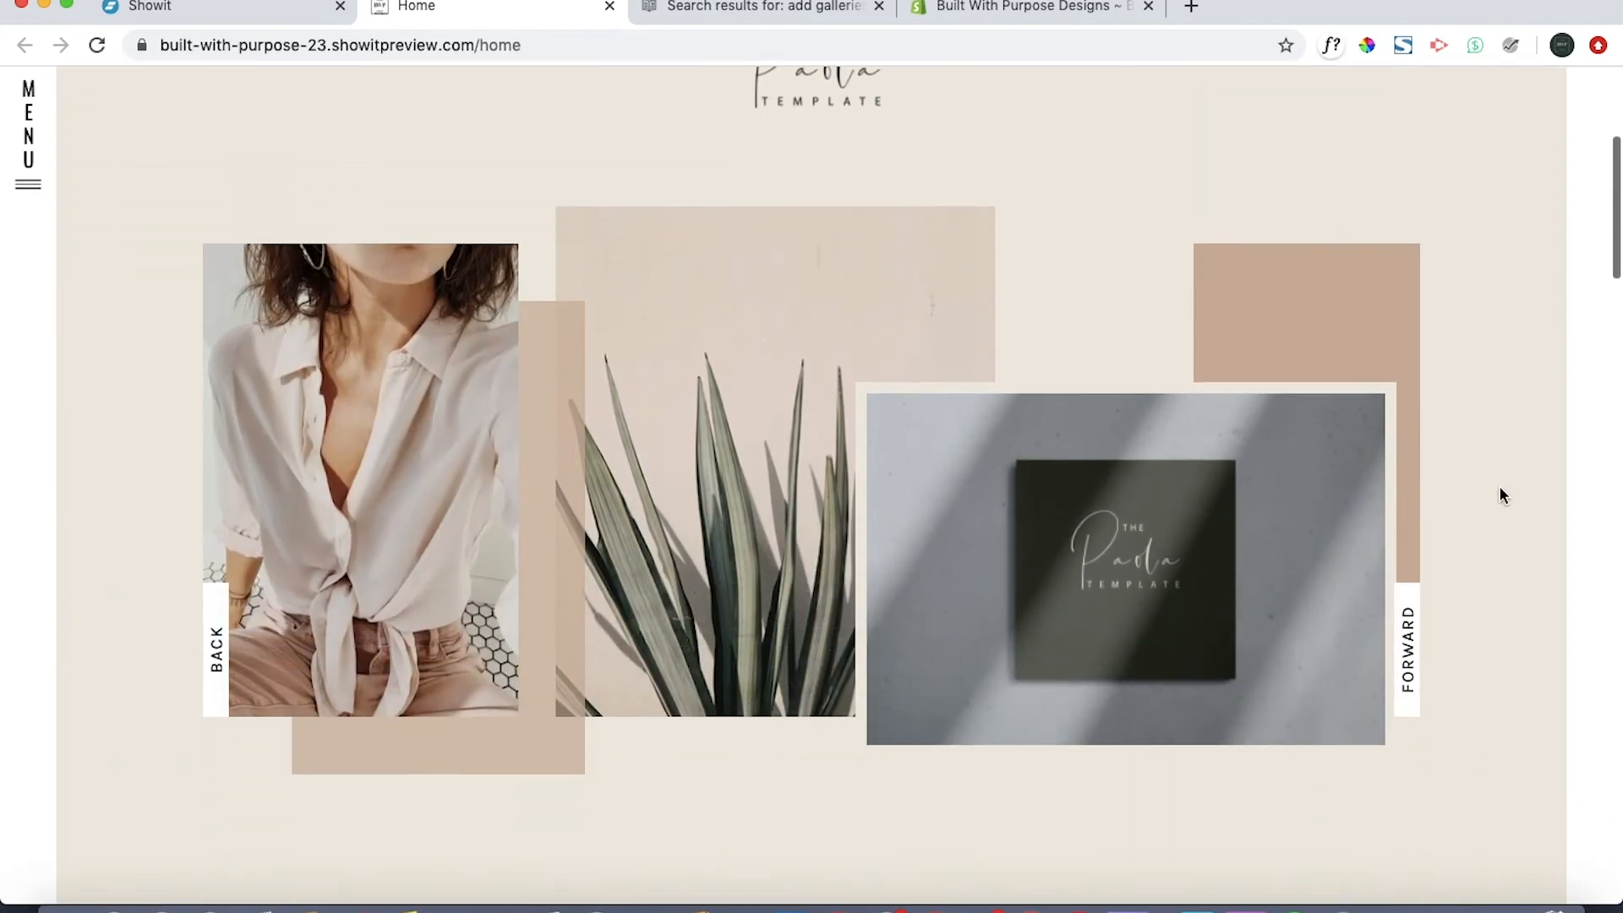
Advance the previewed slideshow forward through all four slides until it loops to the first one
left_click(1410, 644)
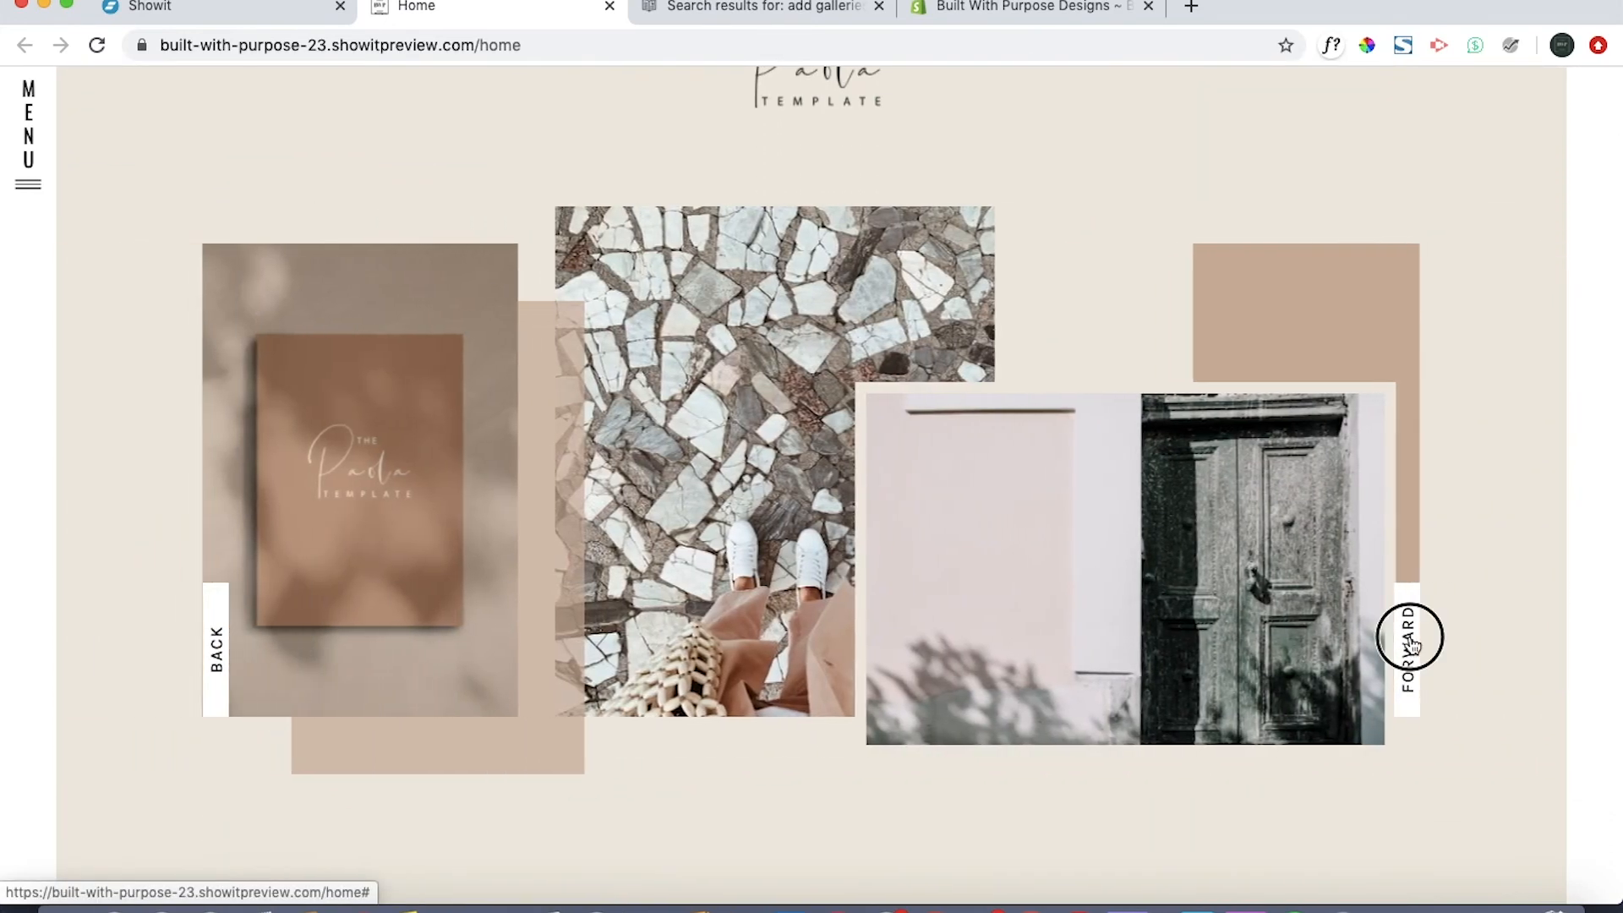
left_click(1411, 644)
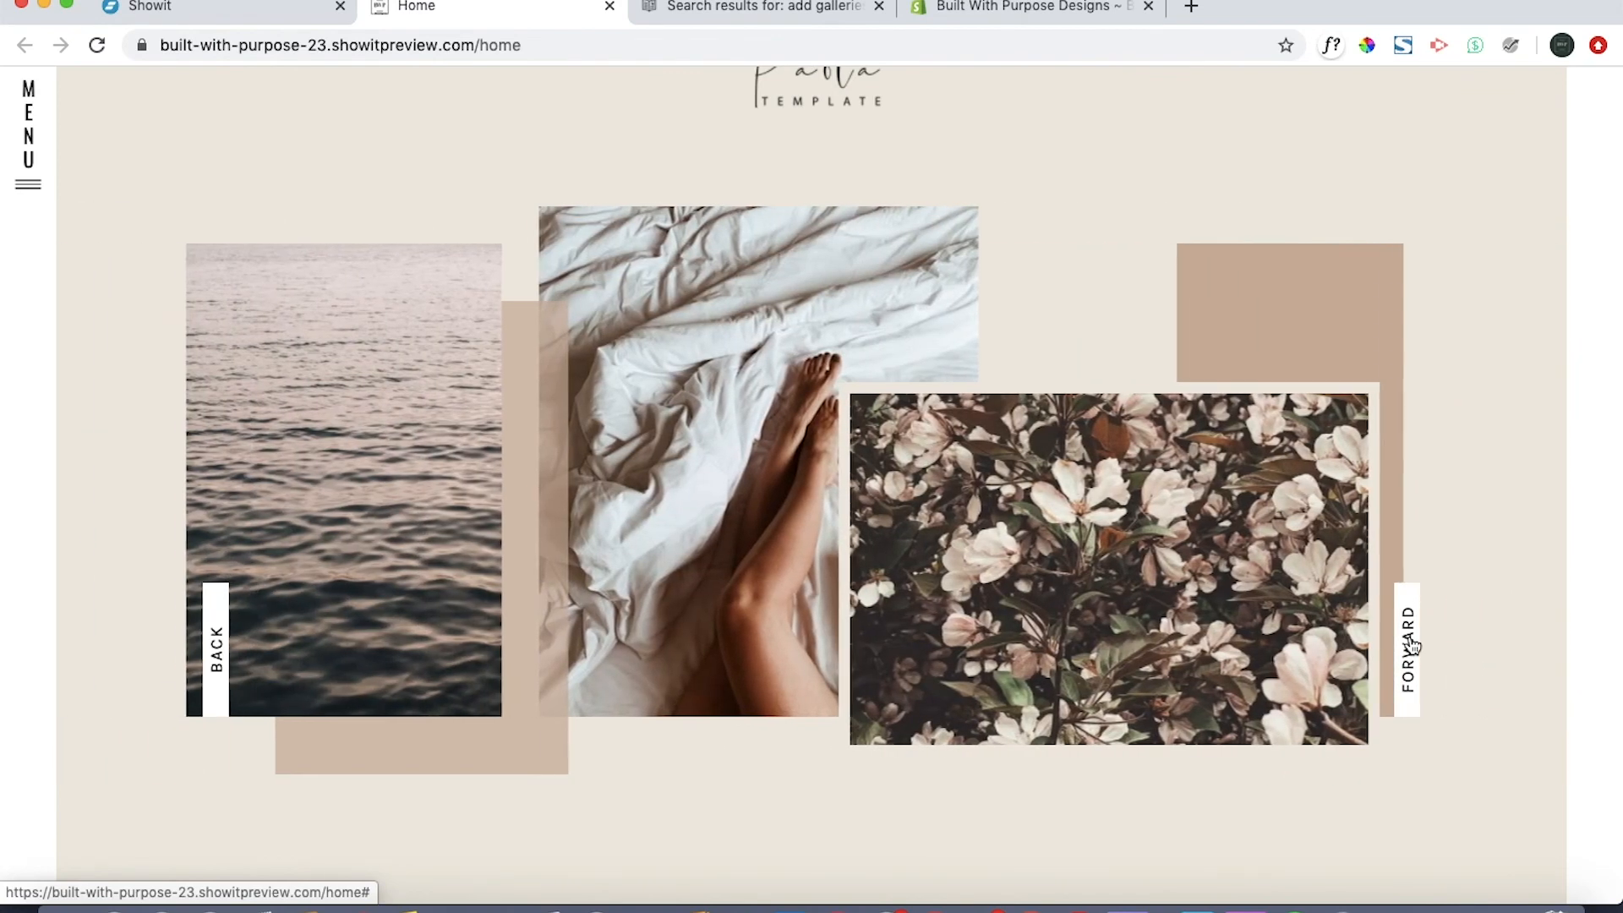
left_click(1411, 644)
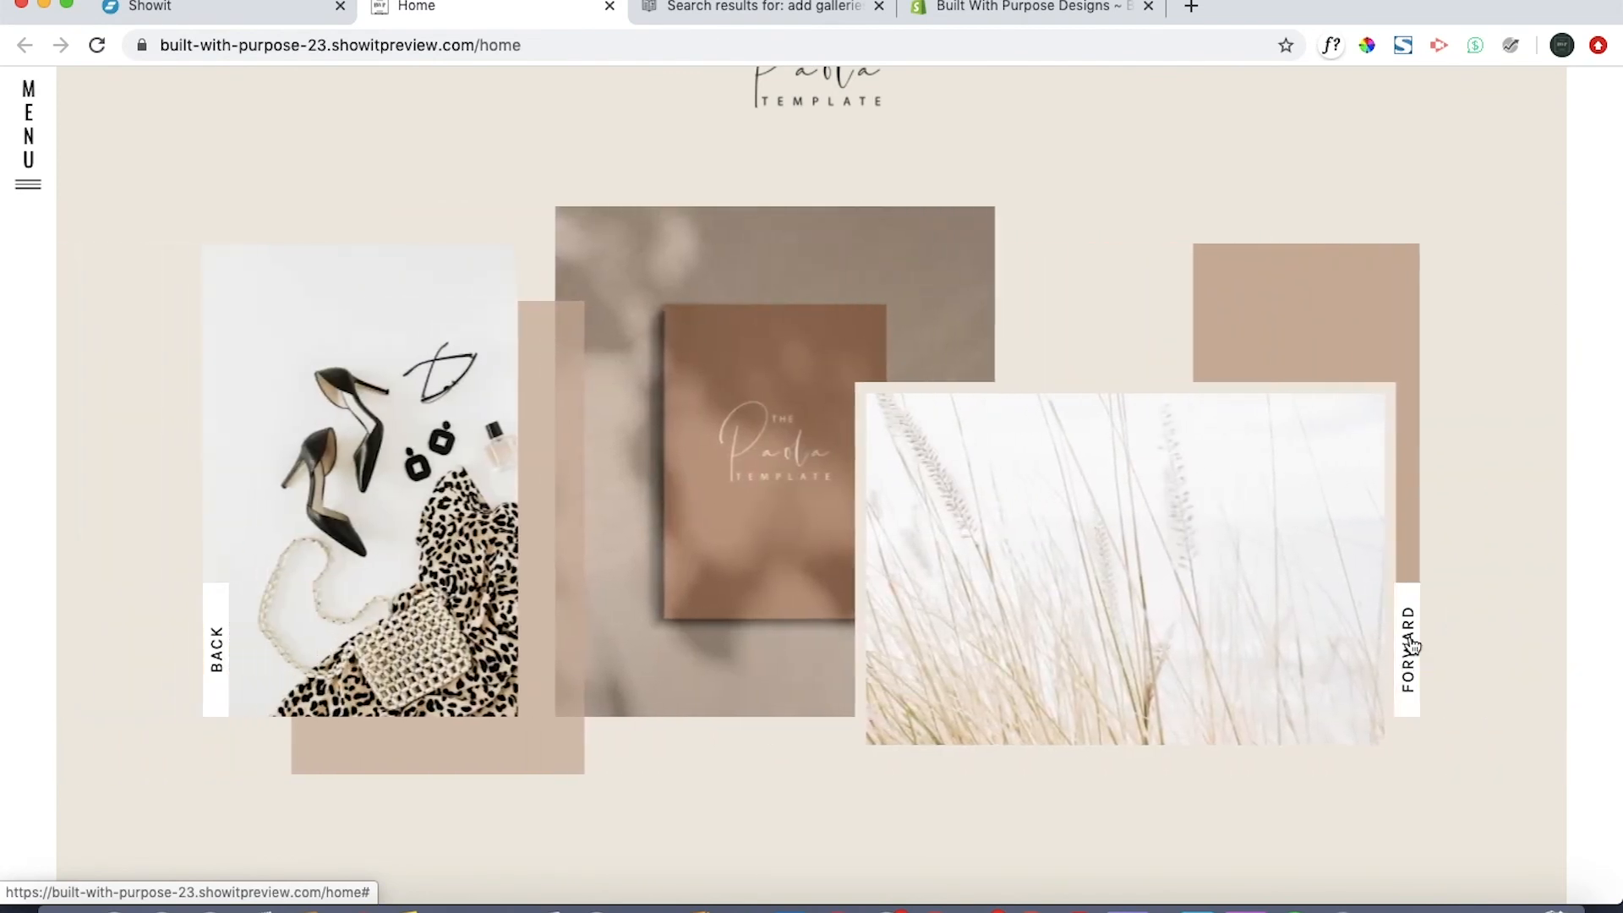
left_click(1413, 646)
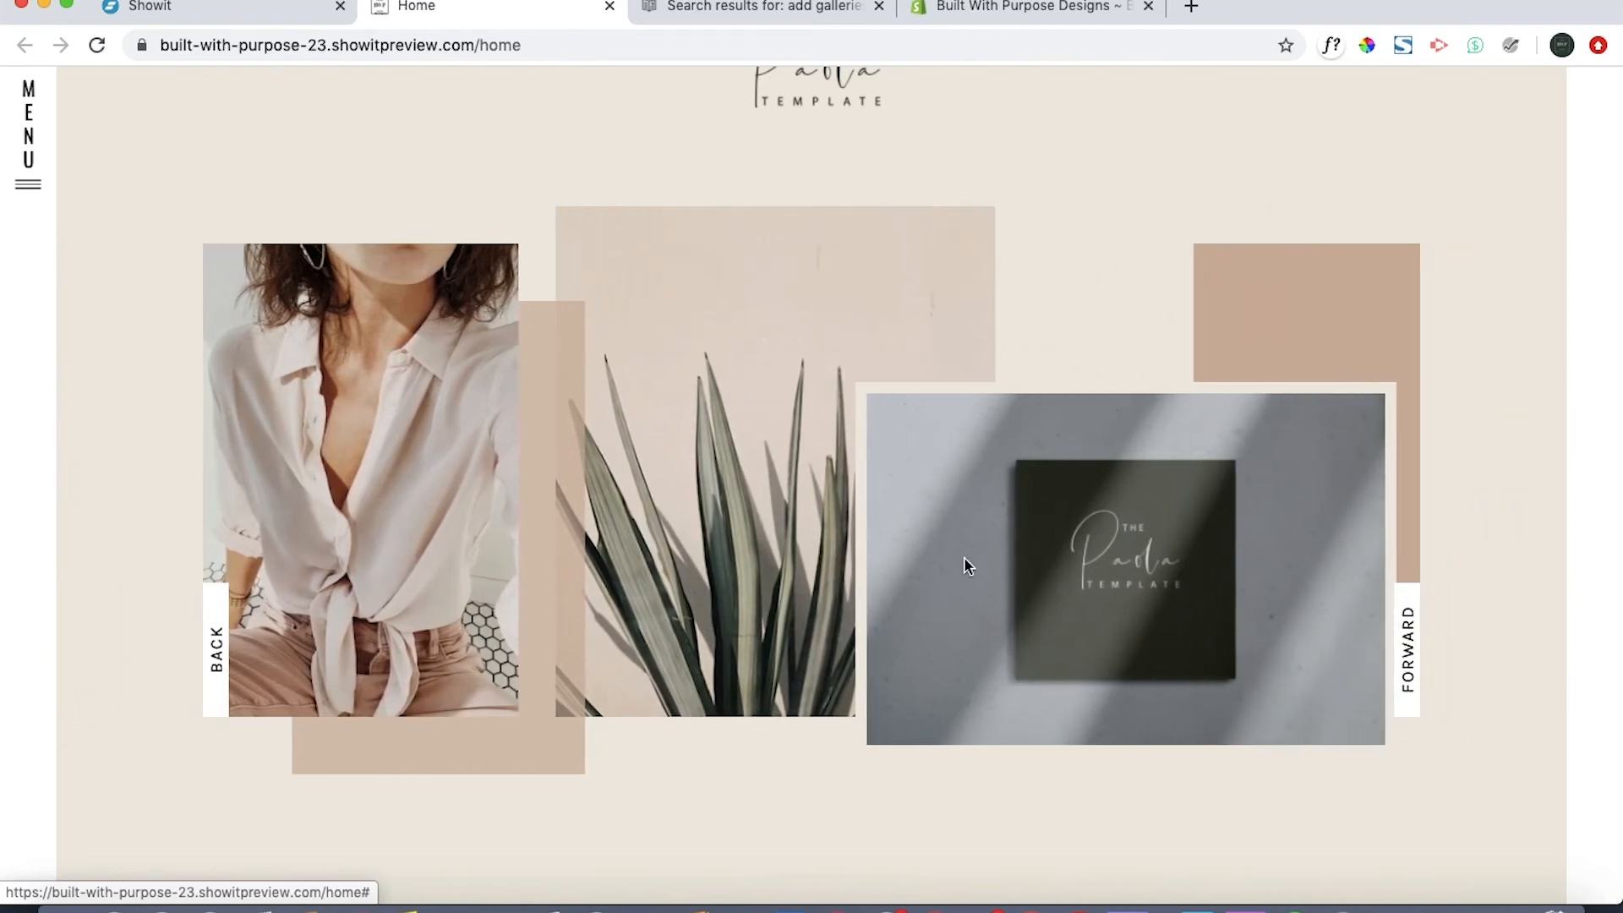
Step the previewed slideshow backward through all four slides until the first one shows again
left_click(215, 664)
left_click(217, 666)
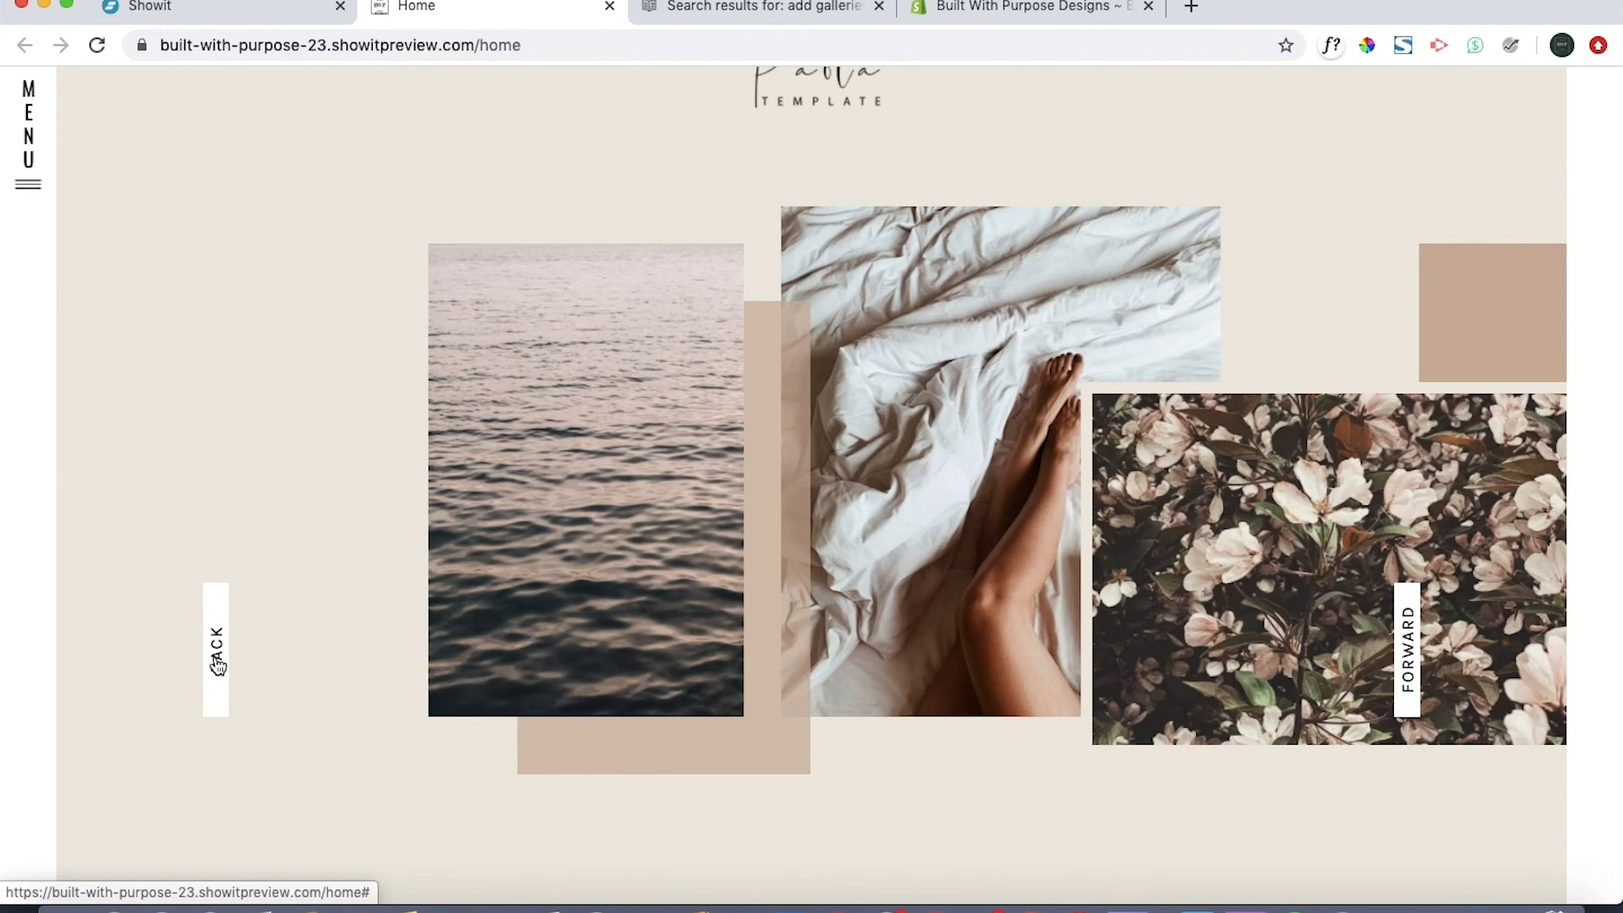
left_click(217, 666)
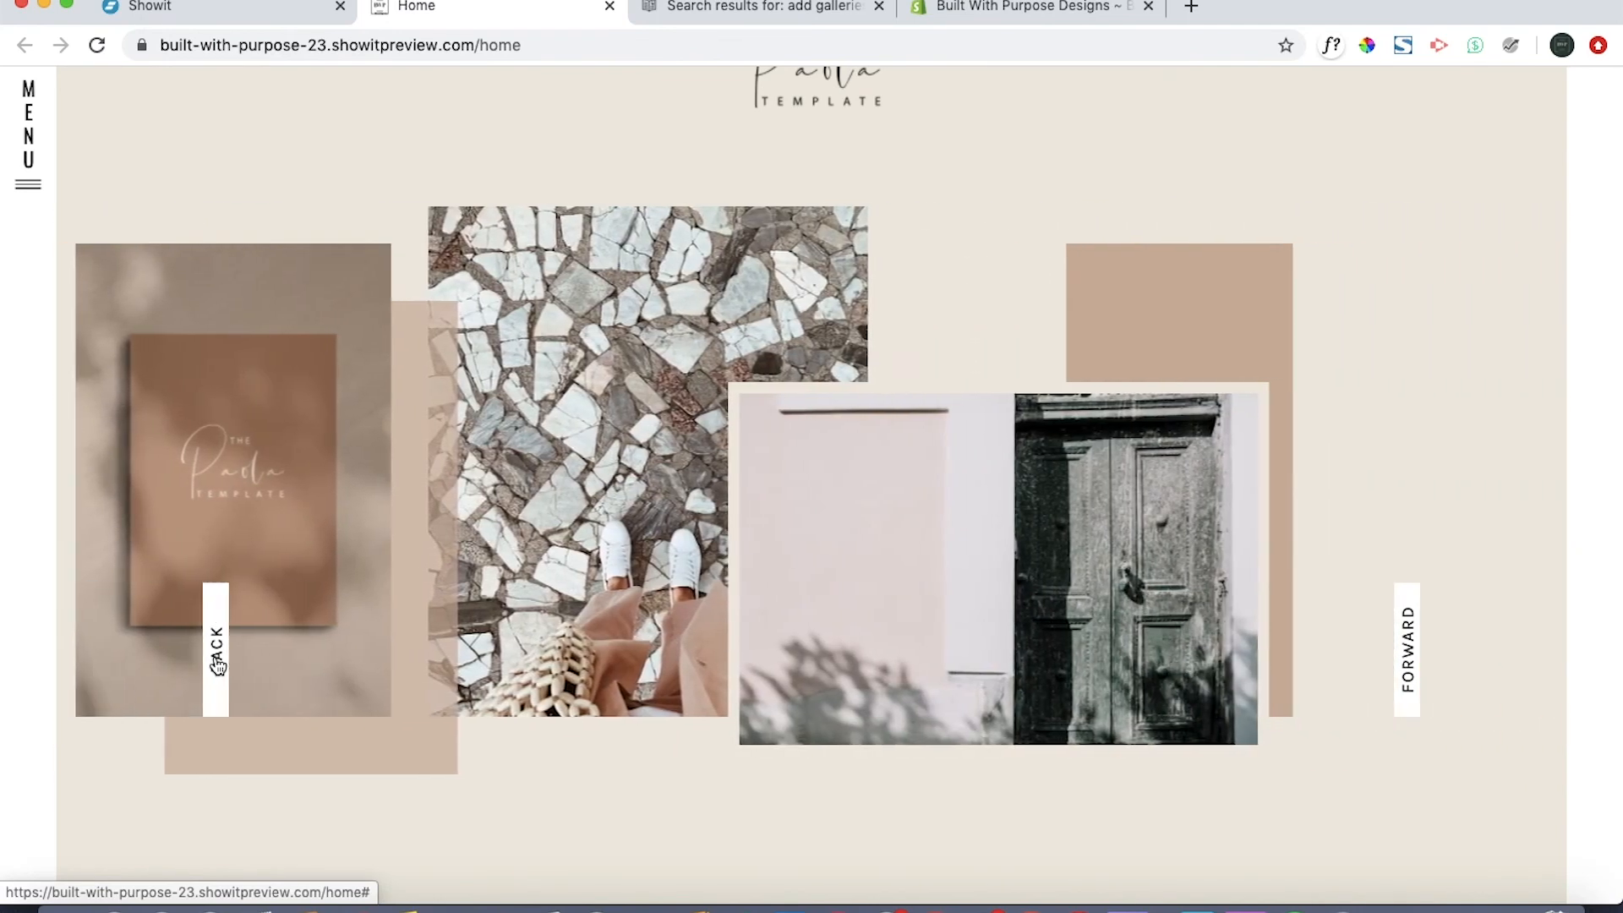
left_click(217, 666)
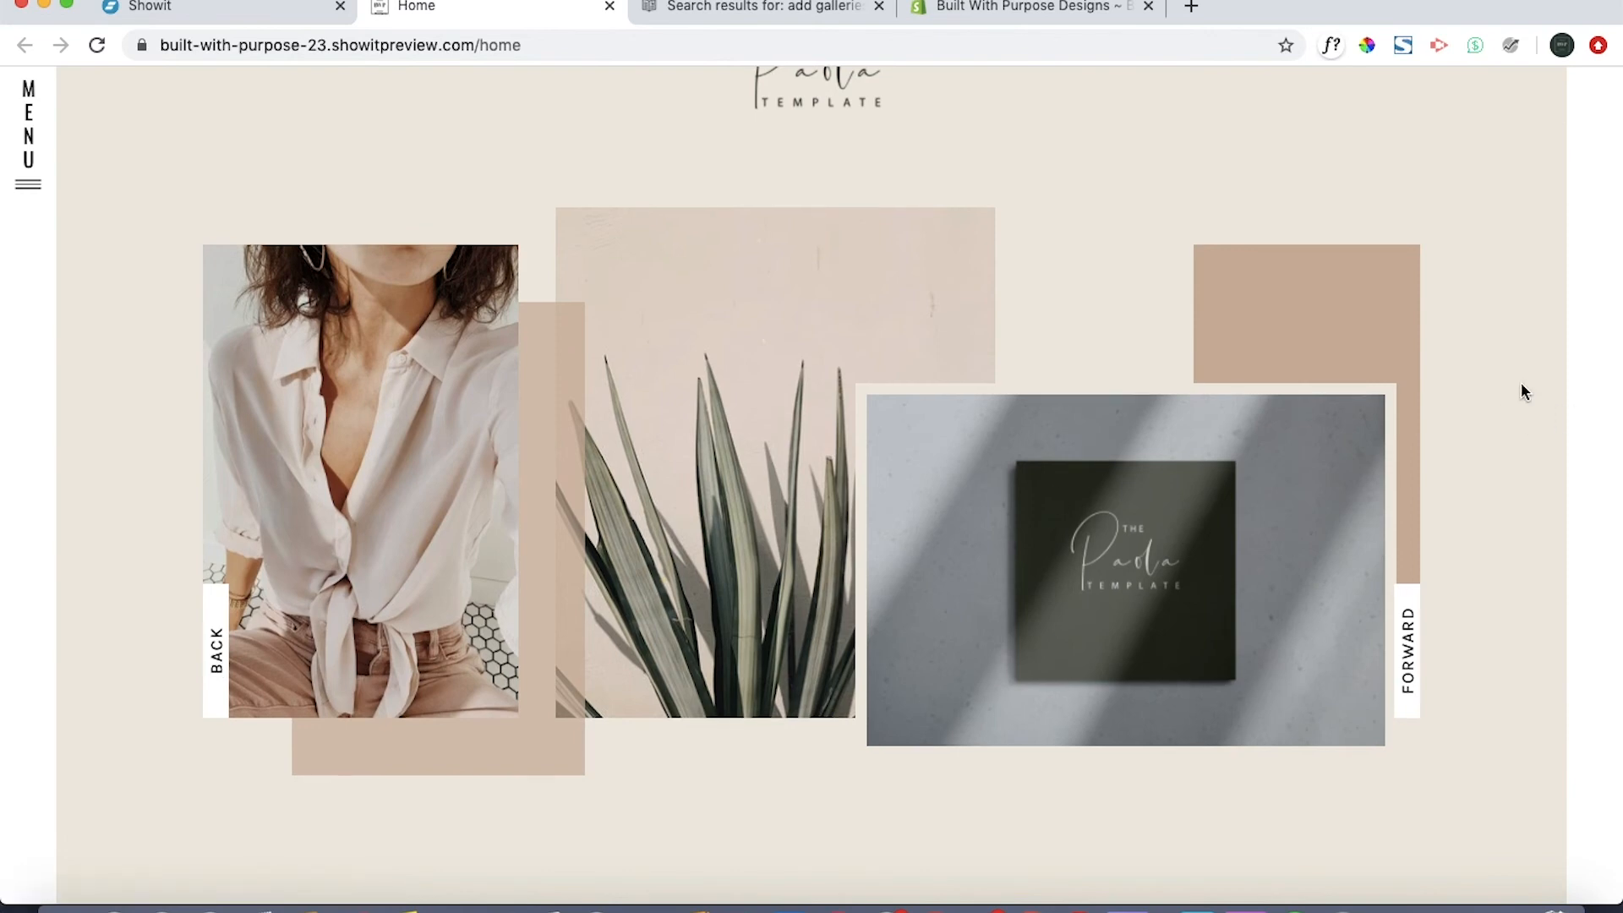
scroll(1520, 387, "up", 2)
scroll(1520, 390, "up", 1)
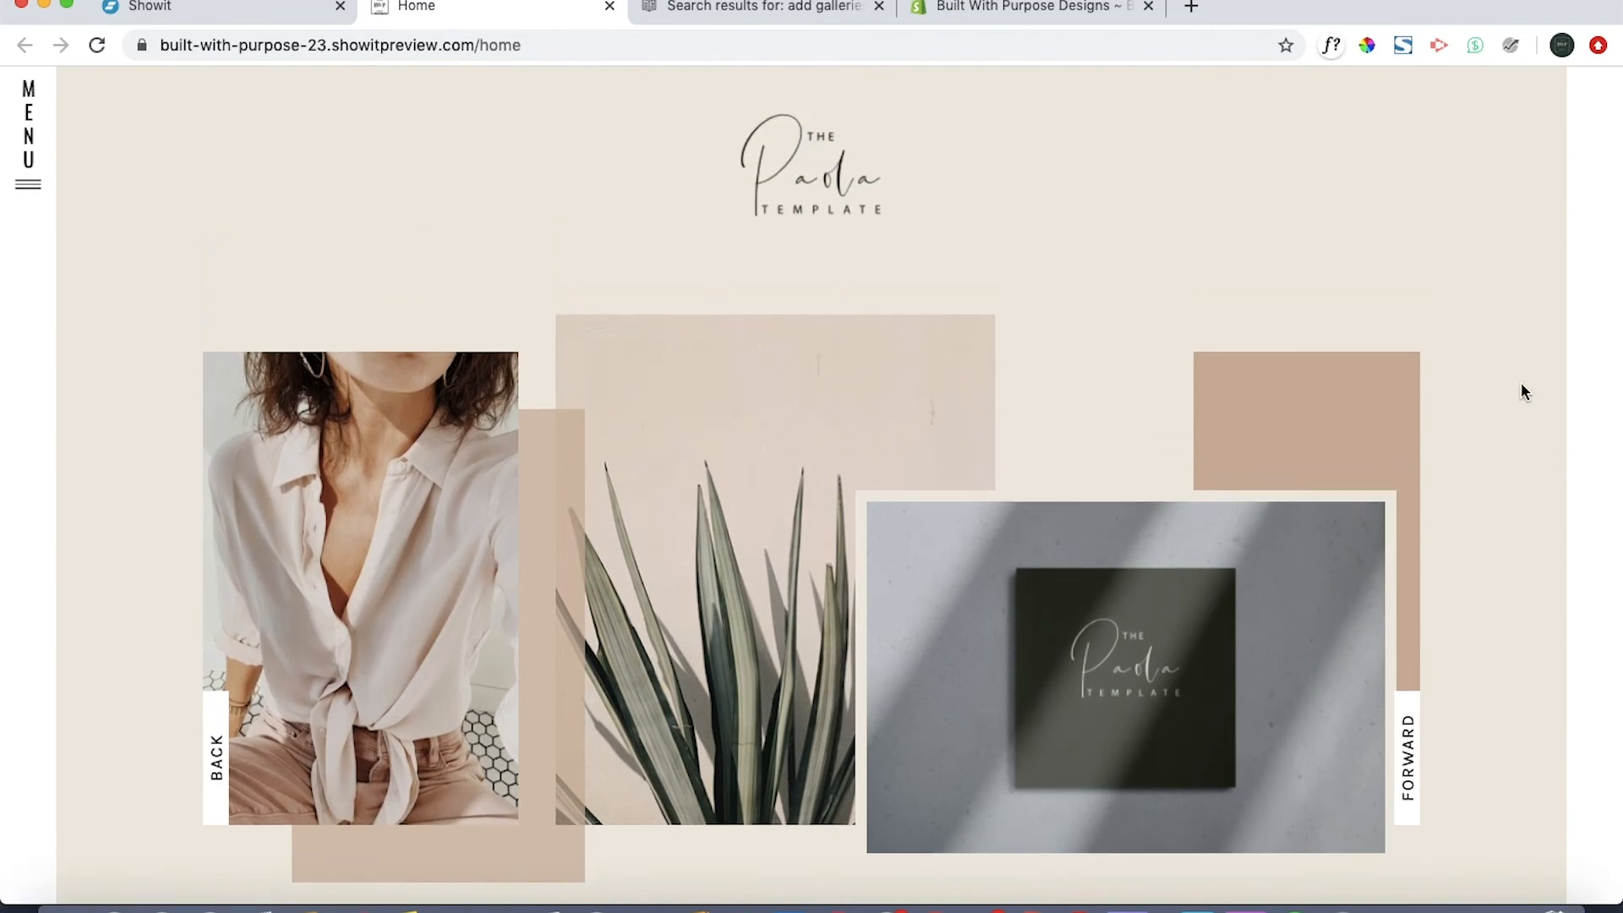